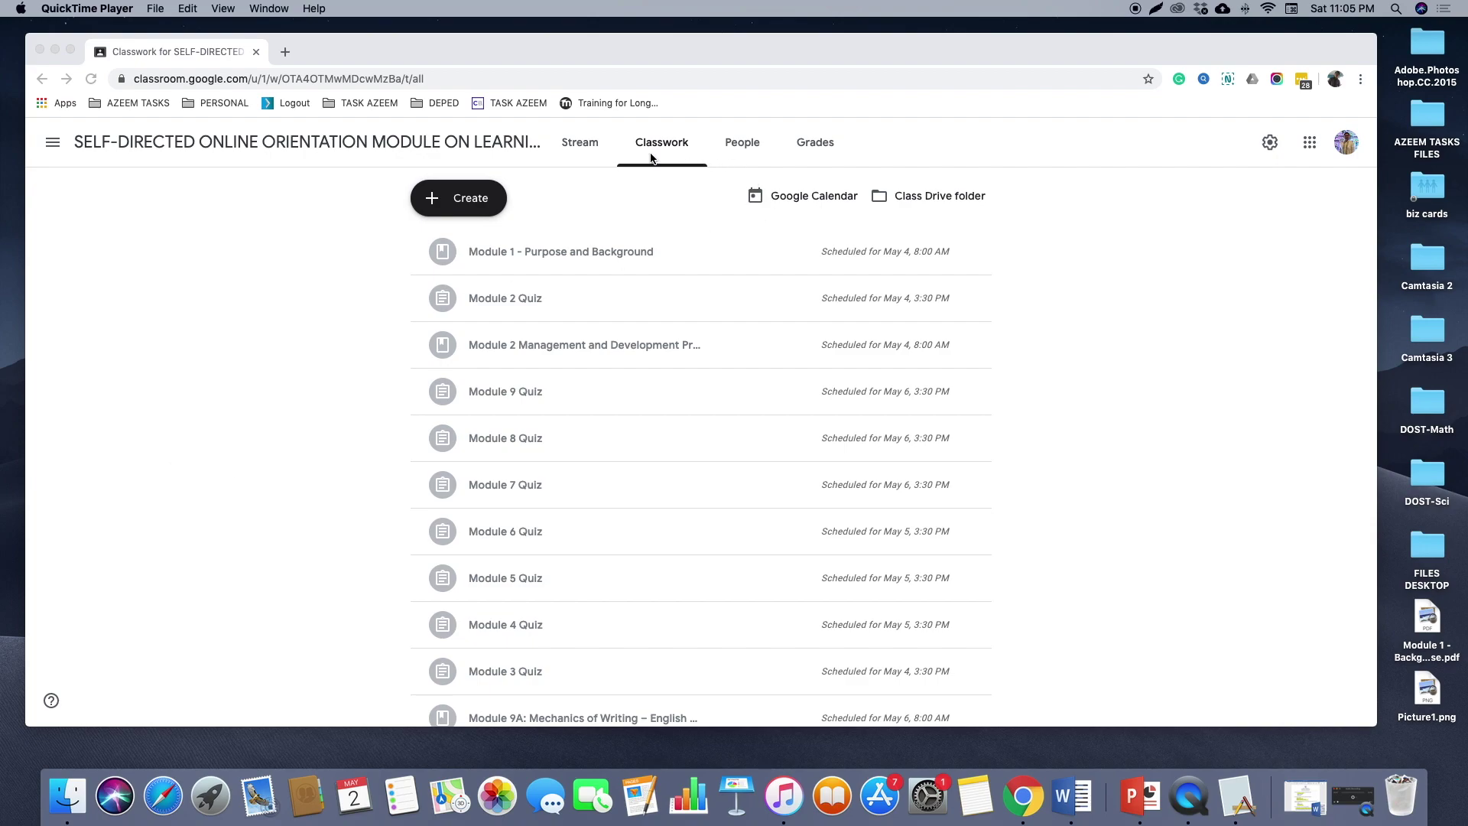
# Open the Create menu on the orientation module course's Classwork page
pyautogui.click(459, 205)
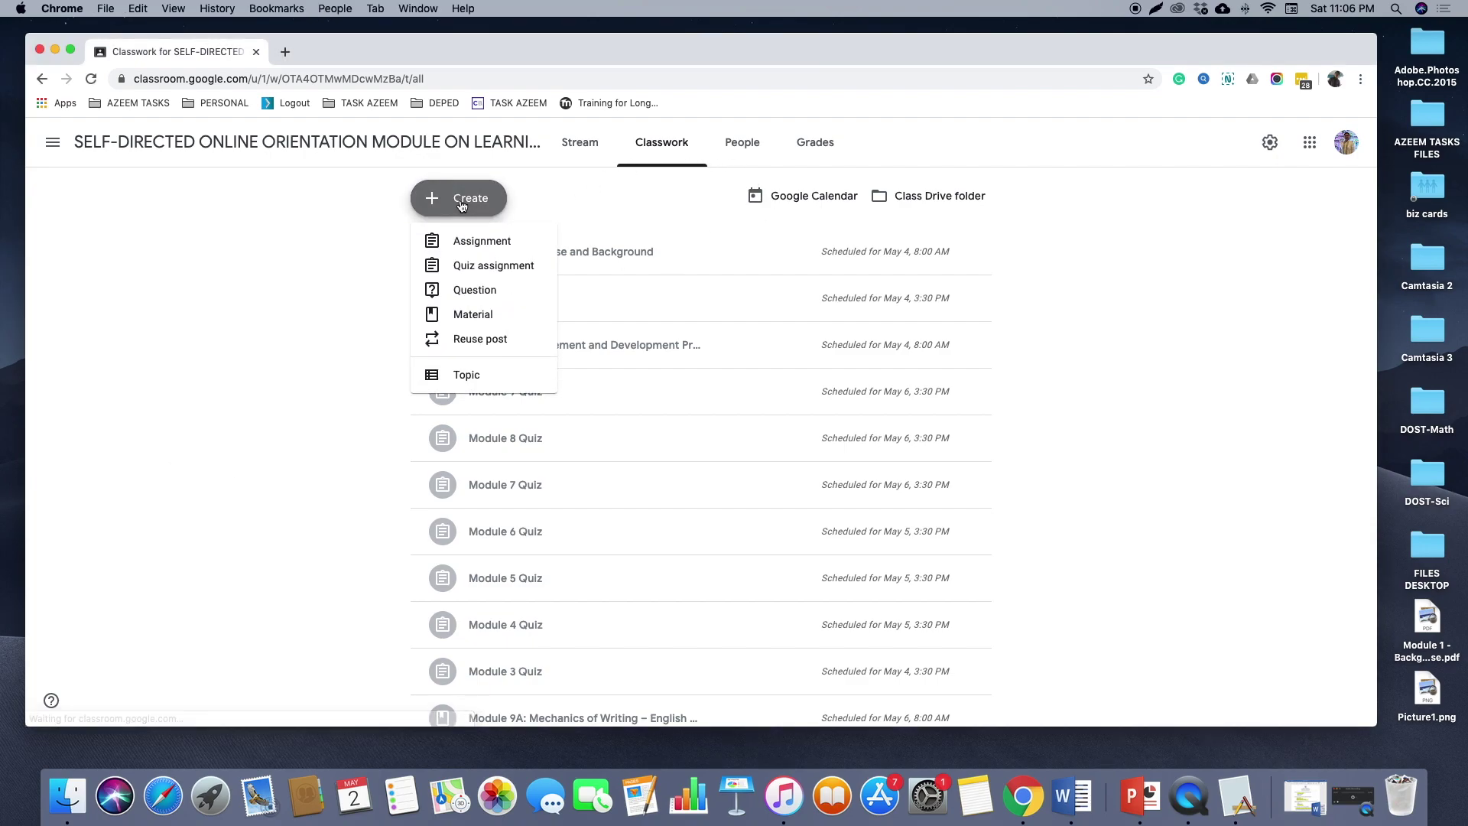
# Start a new Quiz assignment and place the cursor in its title field
pyautogui.click(475, 272)
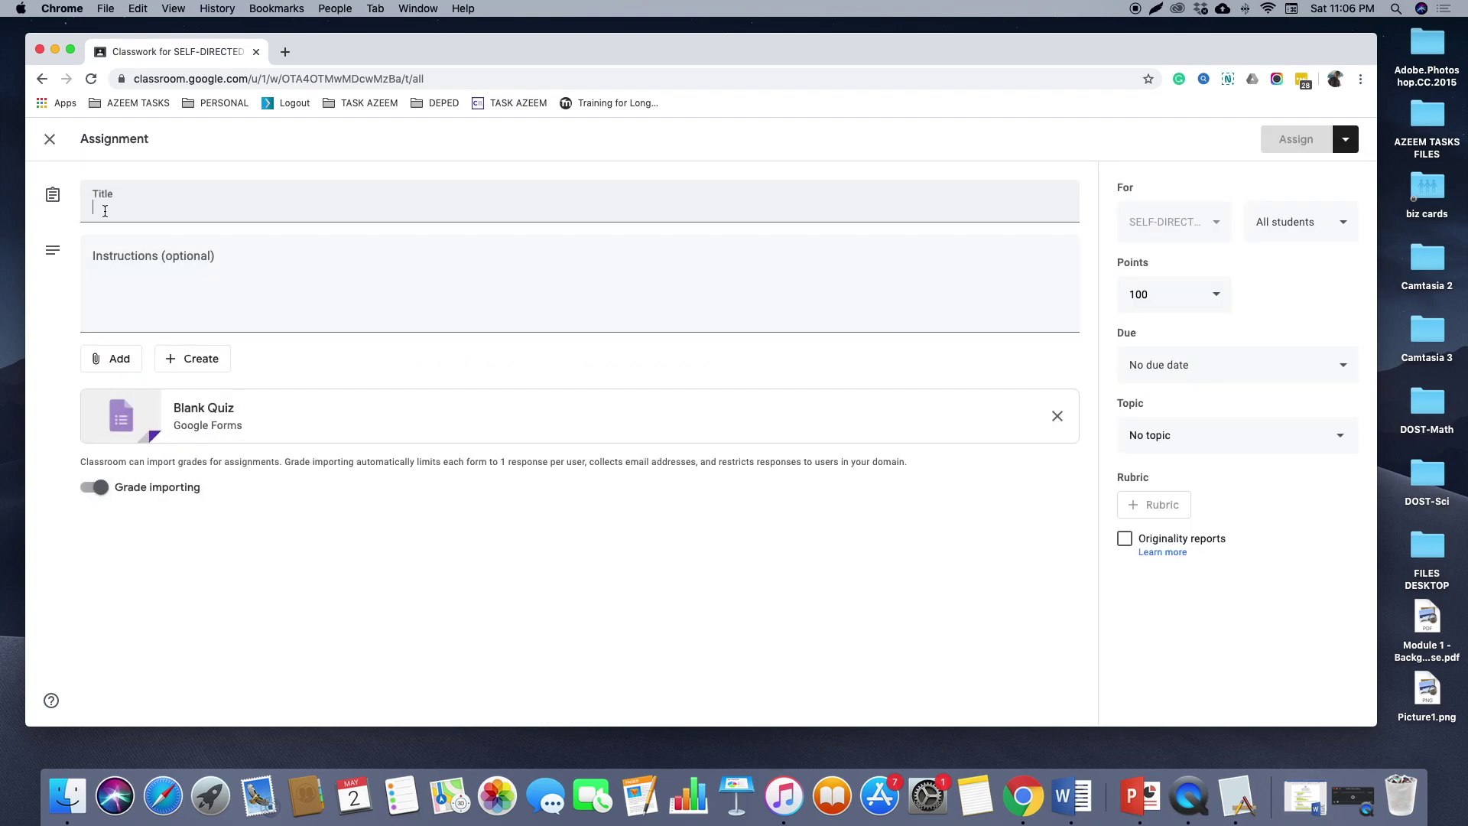
pyautogui.click(105, 211)
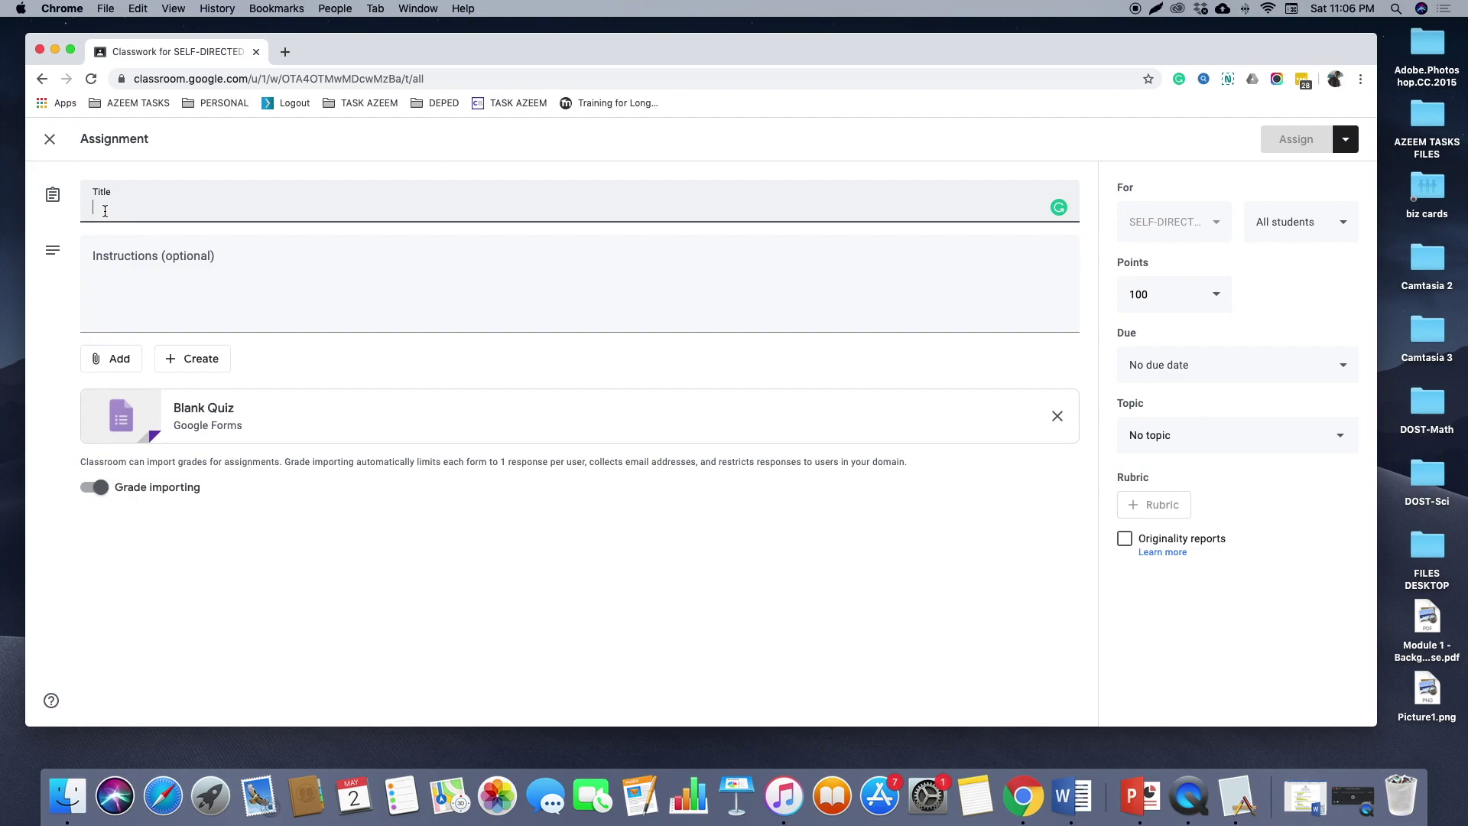
pyautogui.write('Modu')
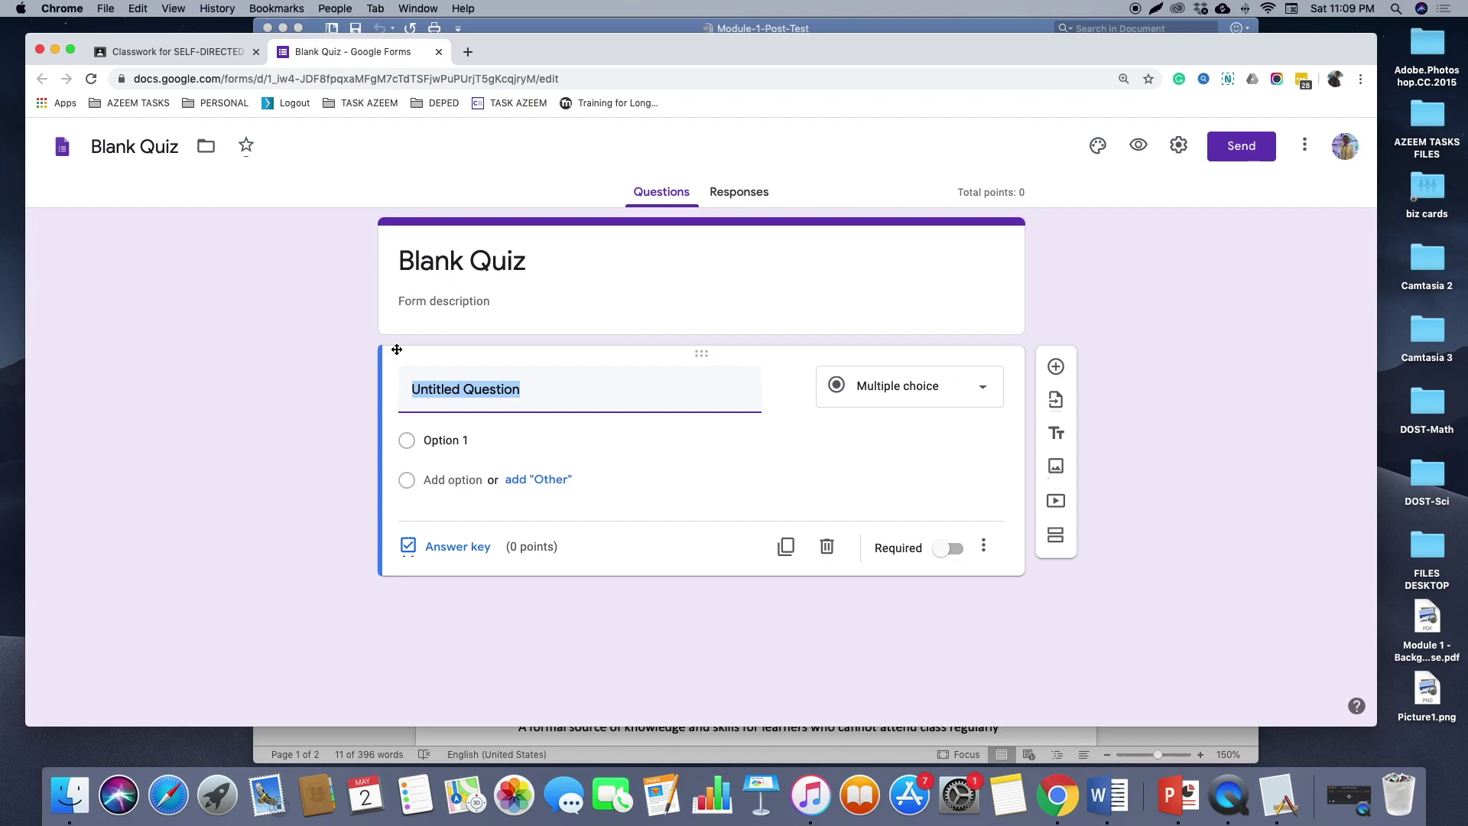
# Enter 'Module 1 Quiz' as both the Blank Quiz form's file name and its title
pyautogui.click(1113, 794)
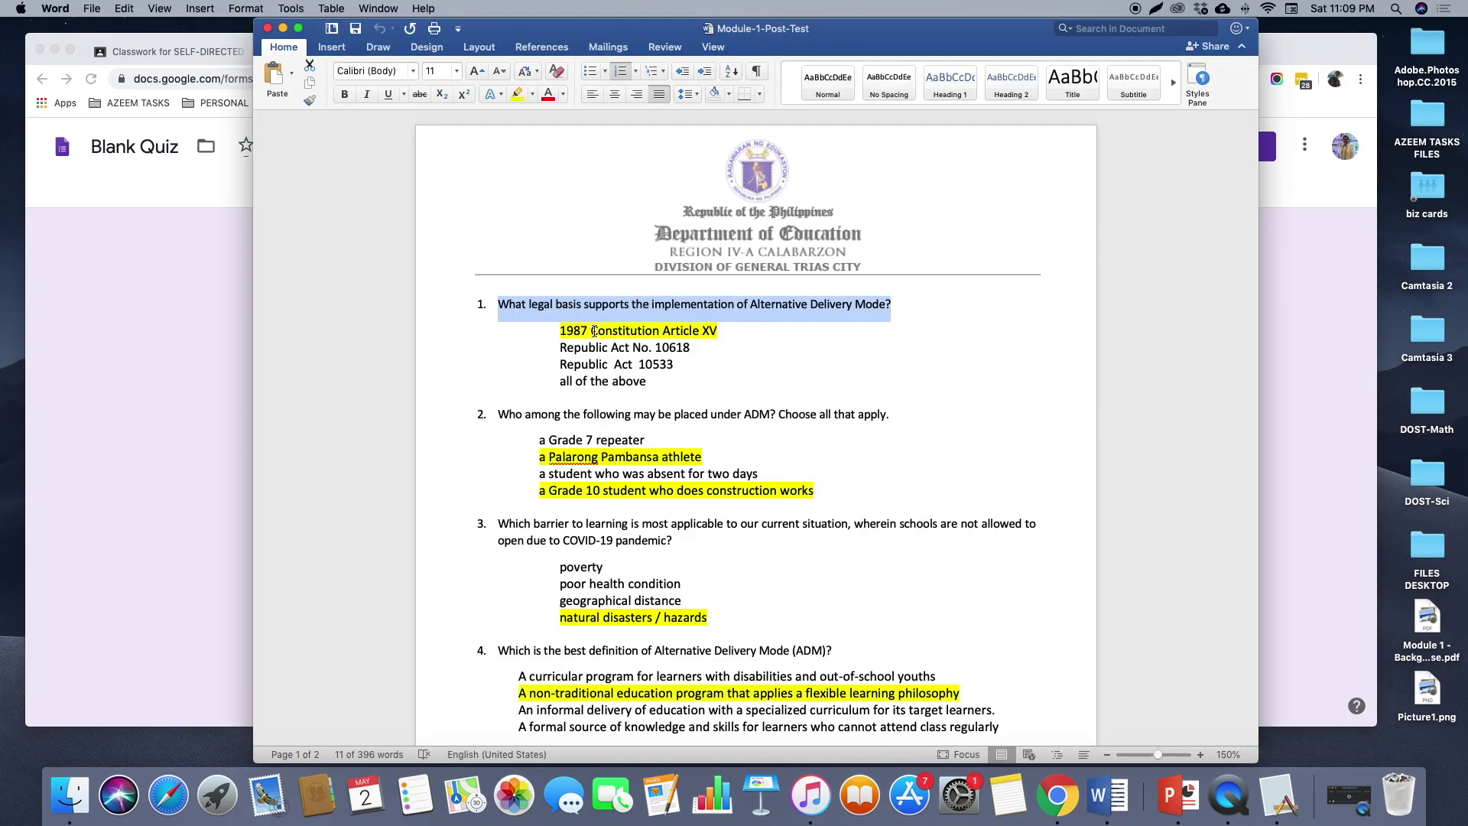
pyautogui.click(146, 304)
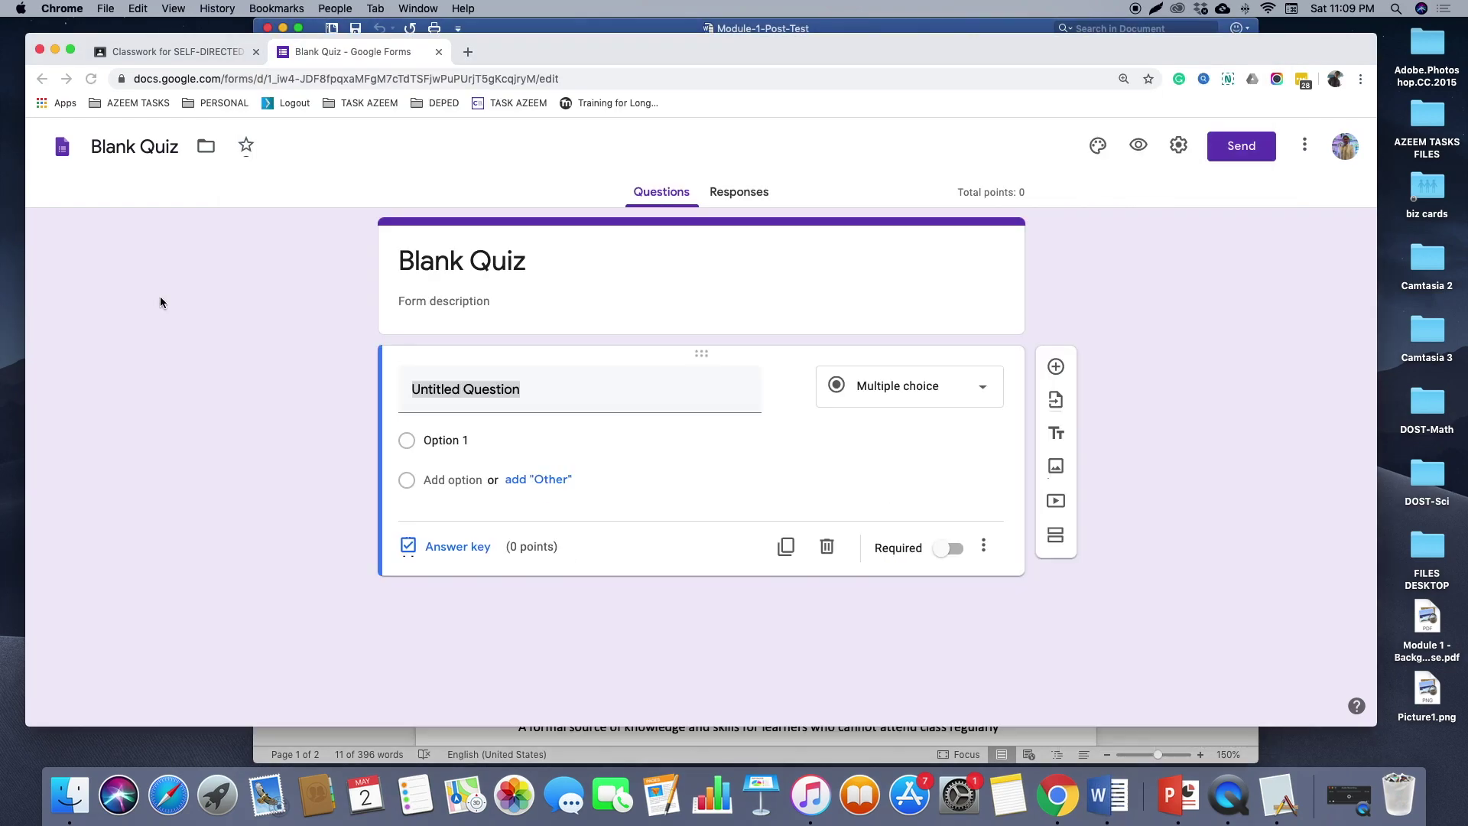
pyautogui.click(134, 160)
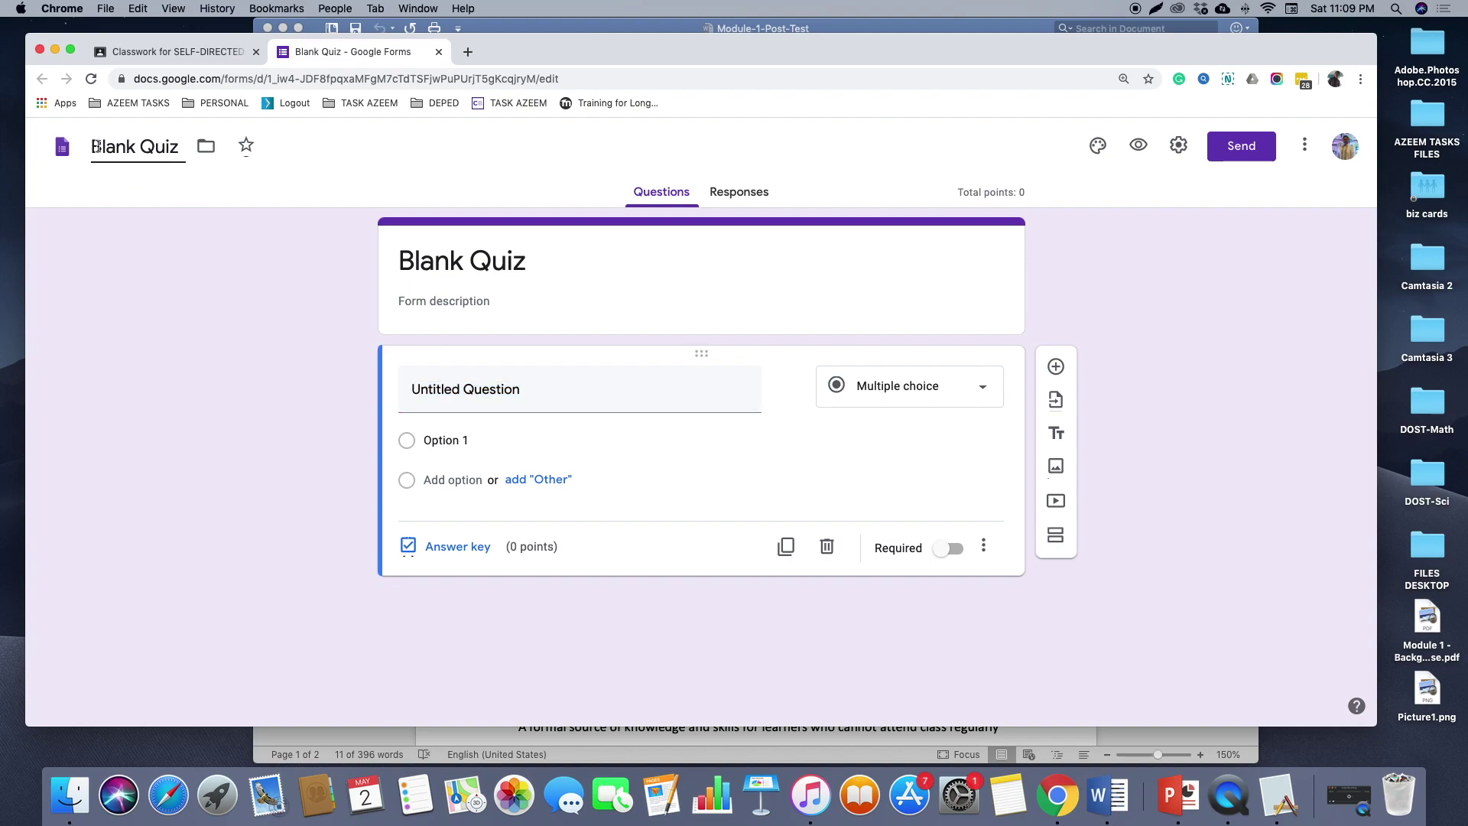
pyautogui.write('Module 1')
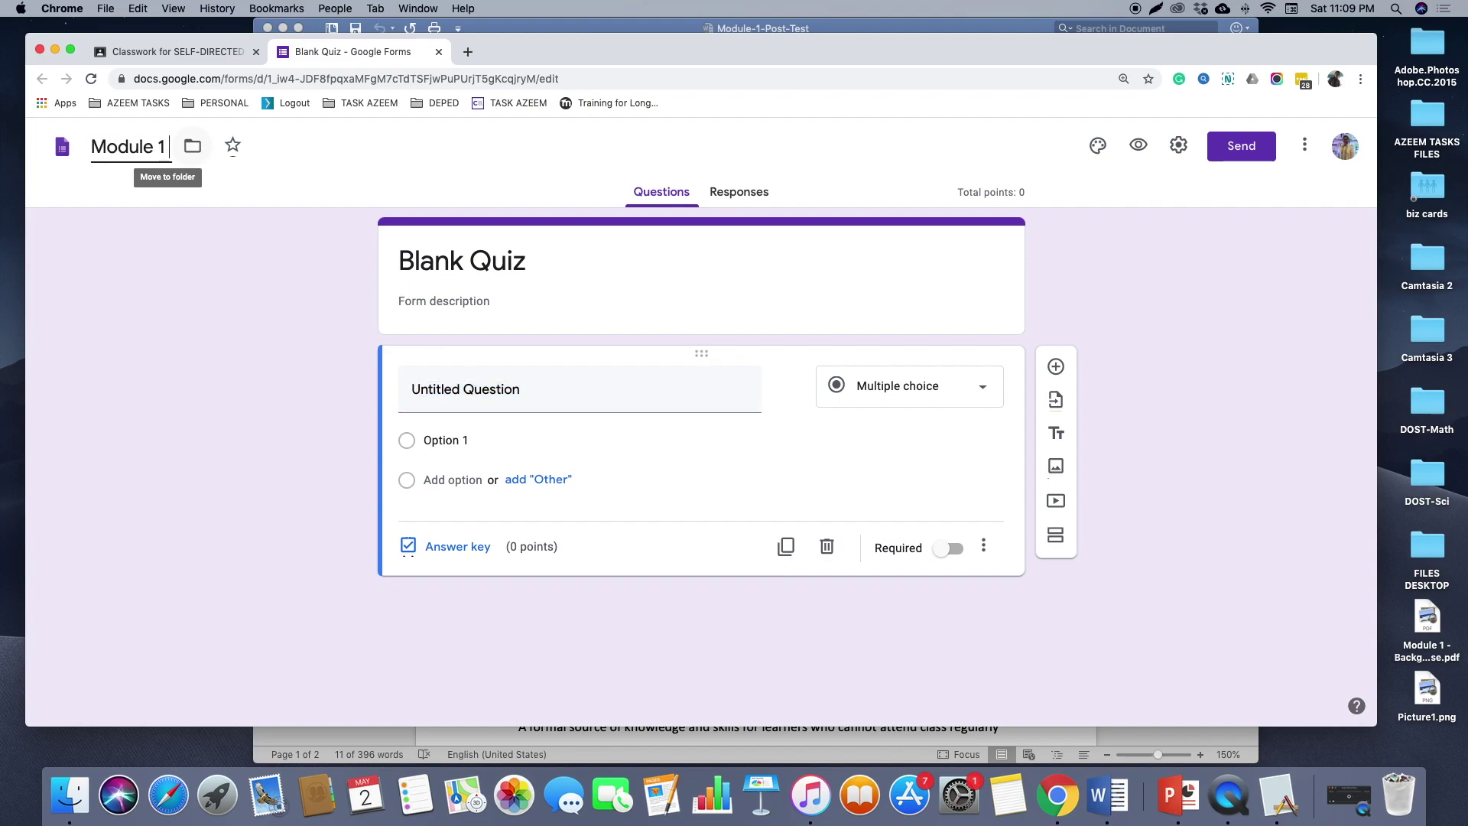
pyautogui.write(' Quiz')
pyautogui.press('Tab')
pyautogui.write('Mo')
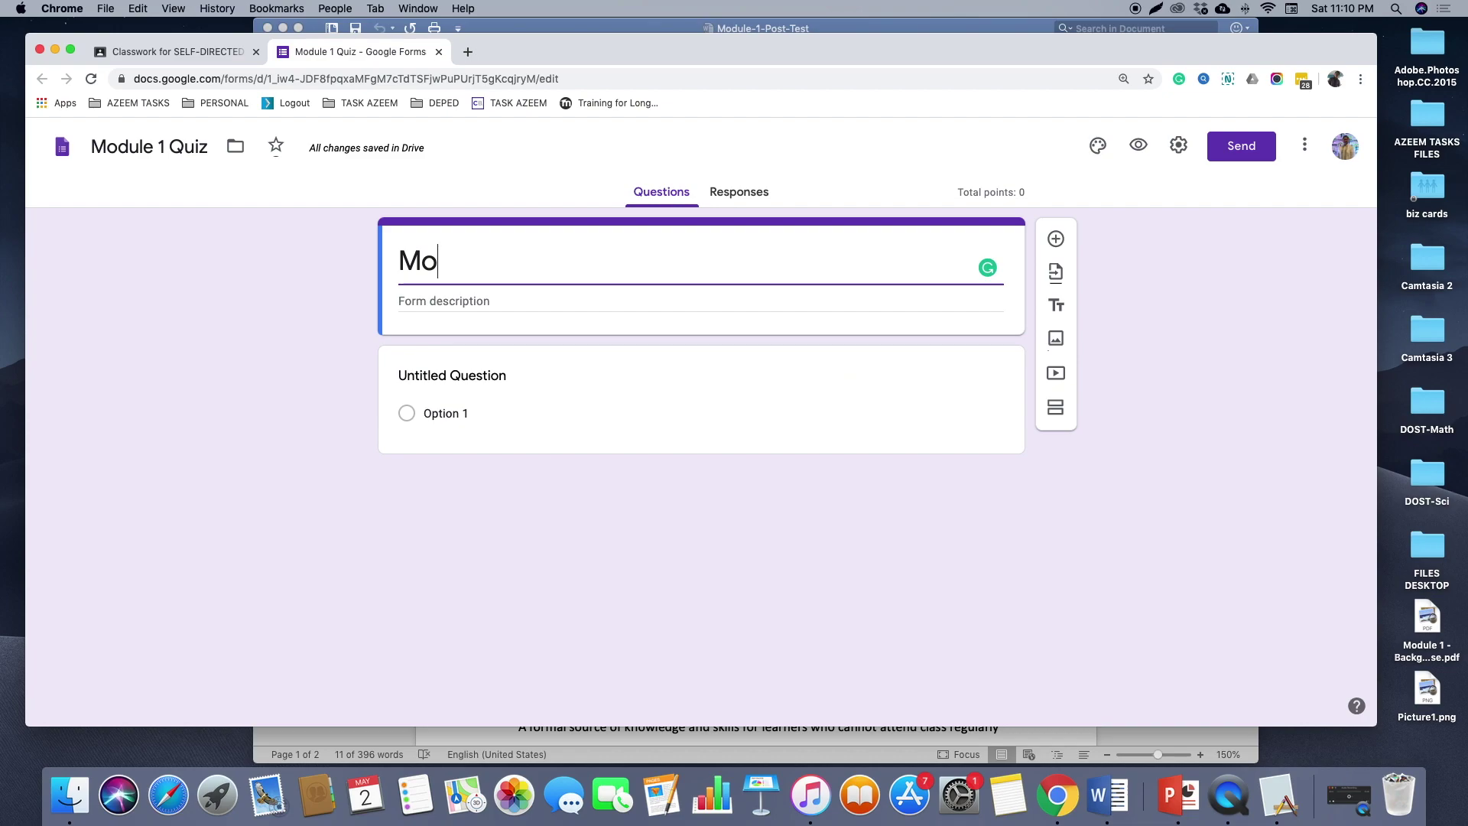
pyautogui.write('dule 1 Qui')
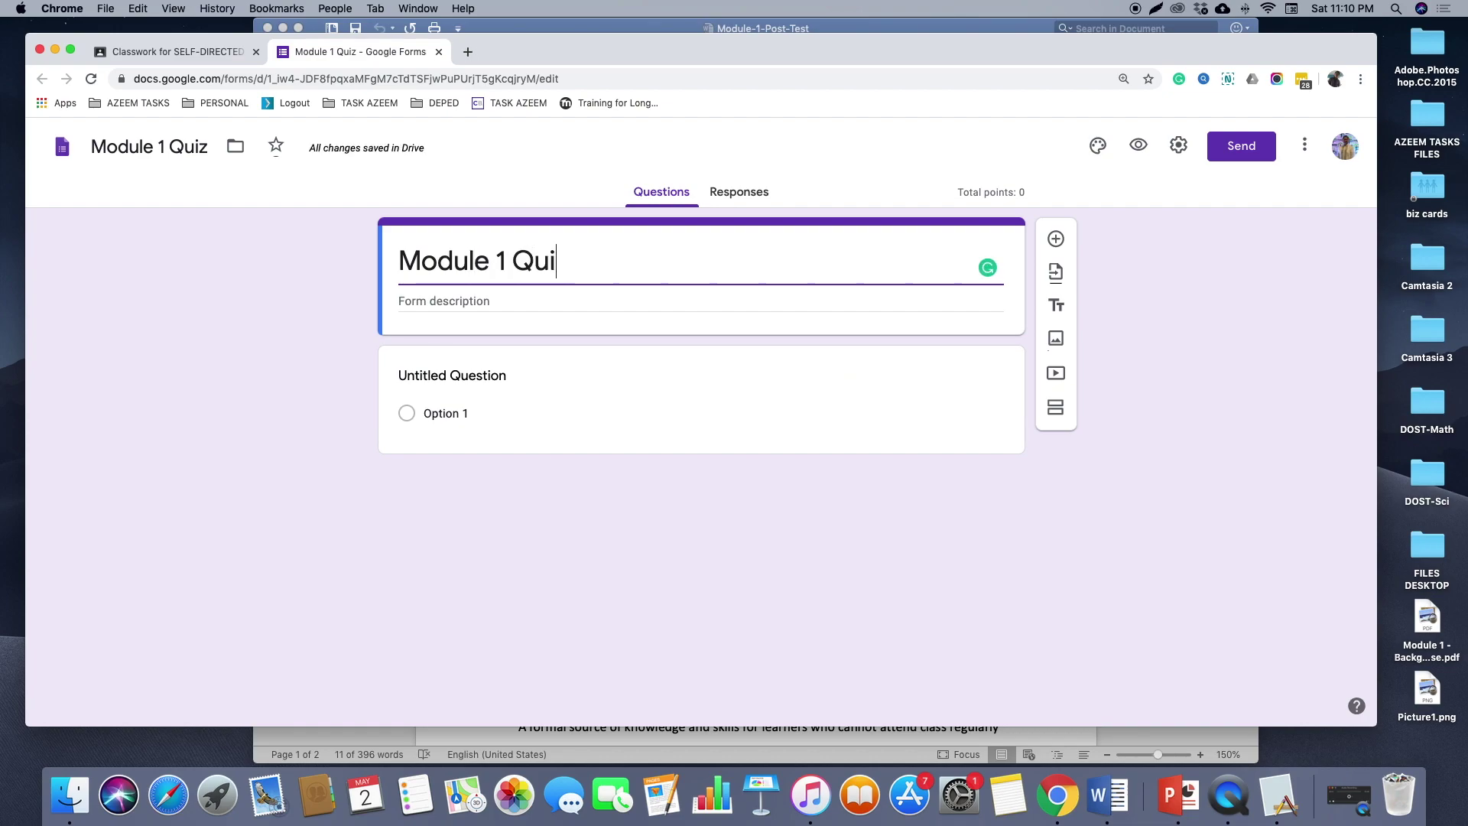
pyautogui.write('z')
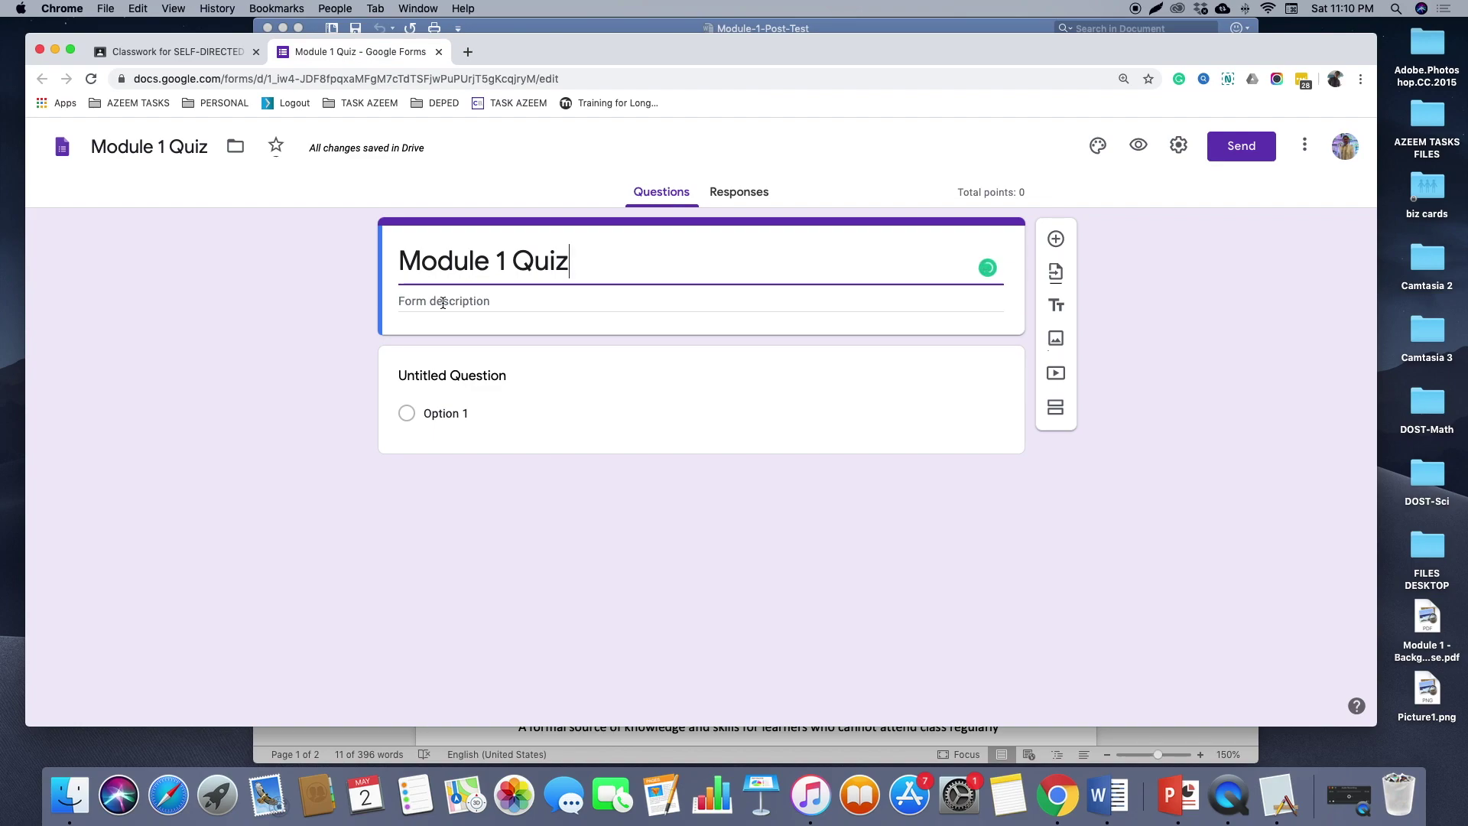
pyautogui.click(1110, 795)
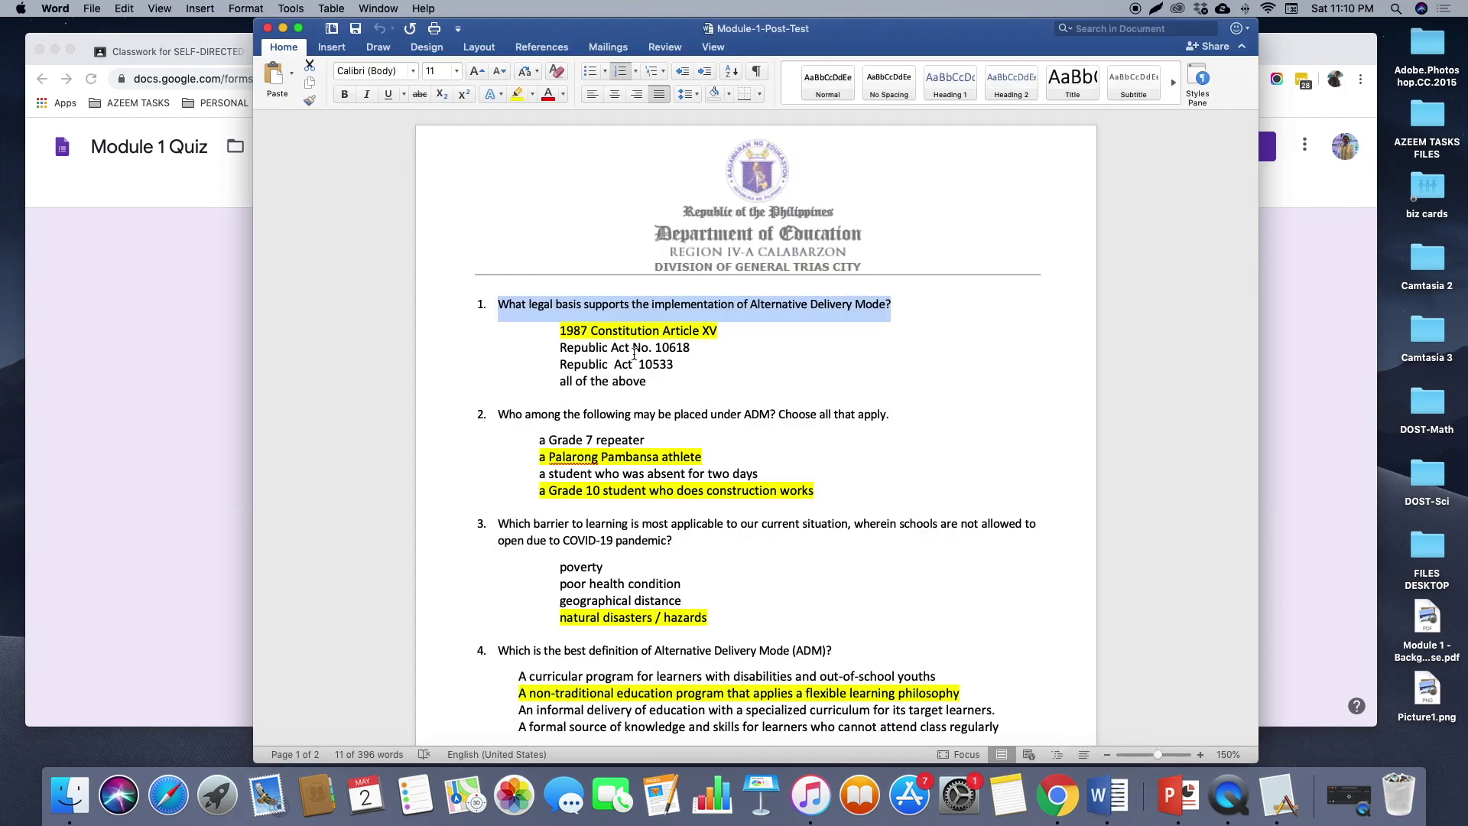
# Paste question 1 on Alternative Delivery Mode's legal basis as a Multiple choice question
pyautogui.moveTo(498, 303); pyautogui.dragTo(896, 305)
pyautogui.press('super+Tab')
pyautogui.click(434, 370)
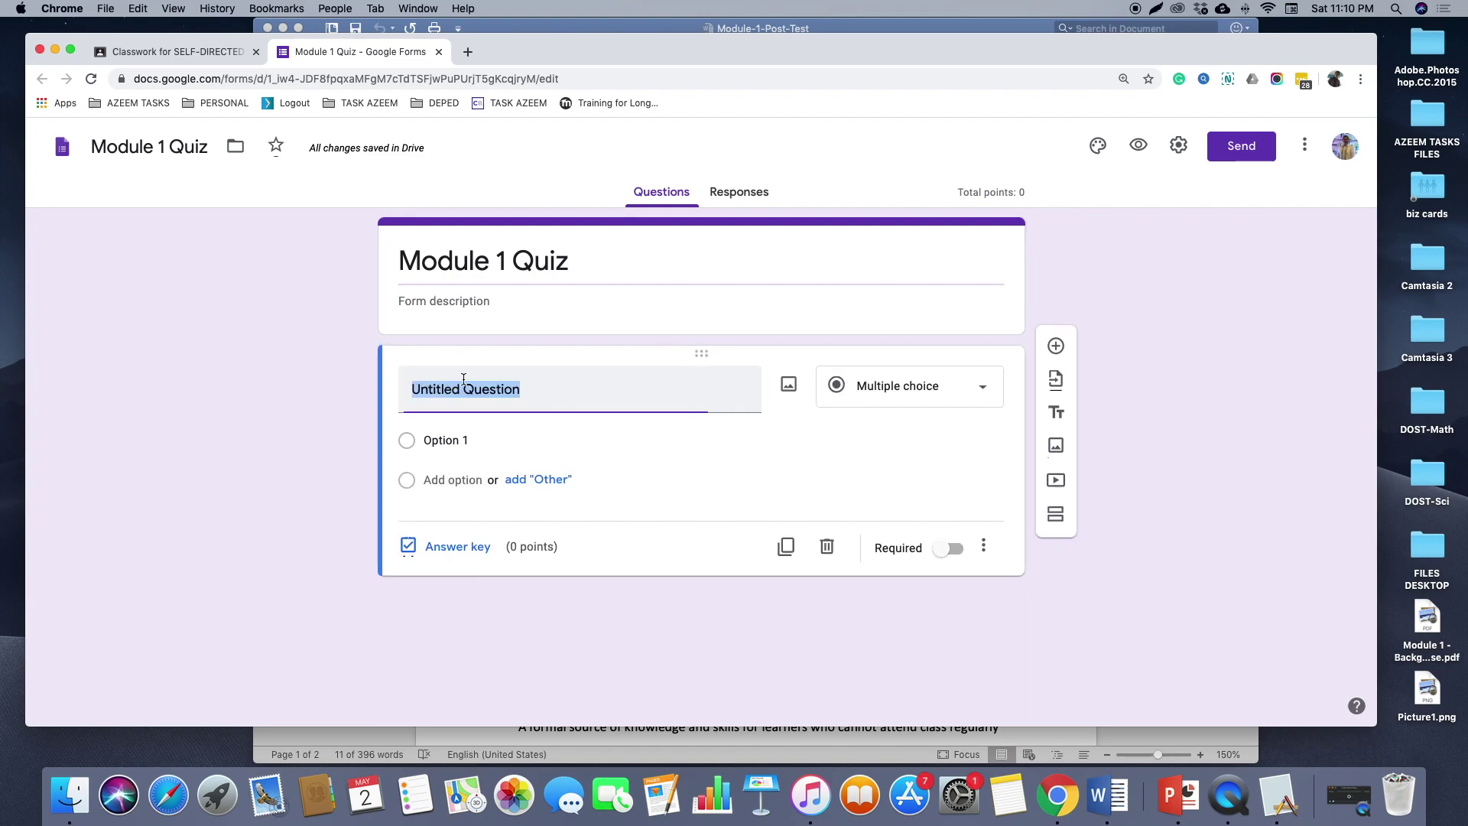
pyautogui.press('super+v')
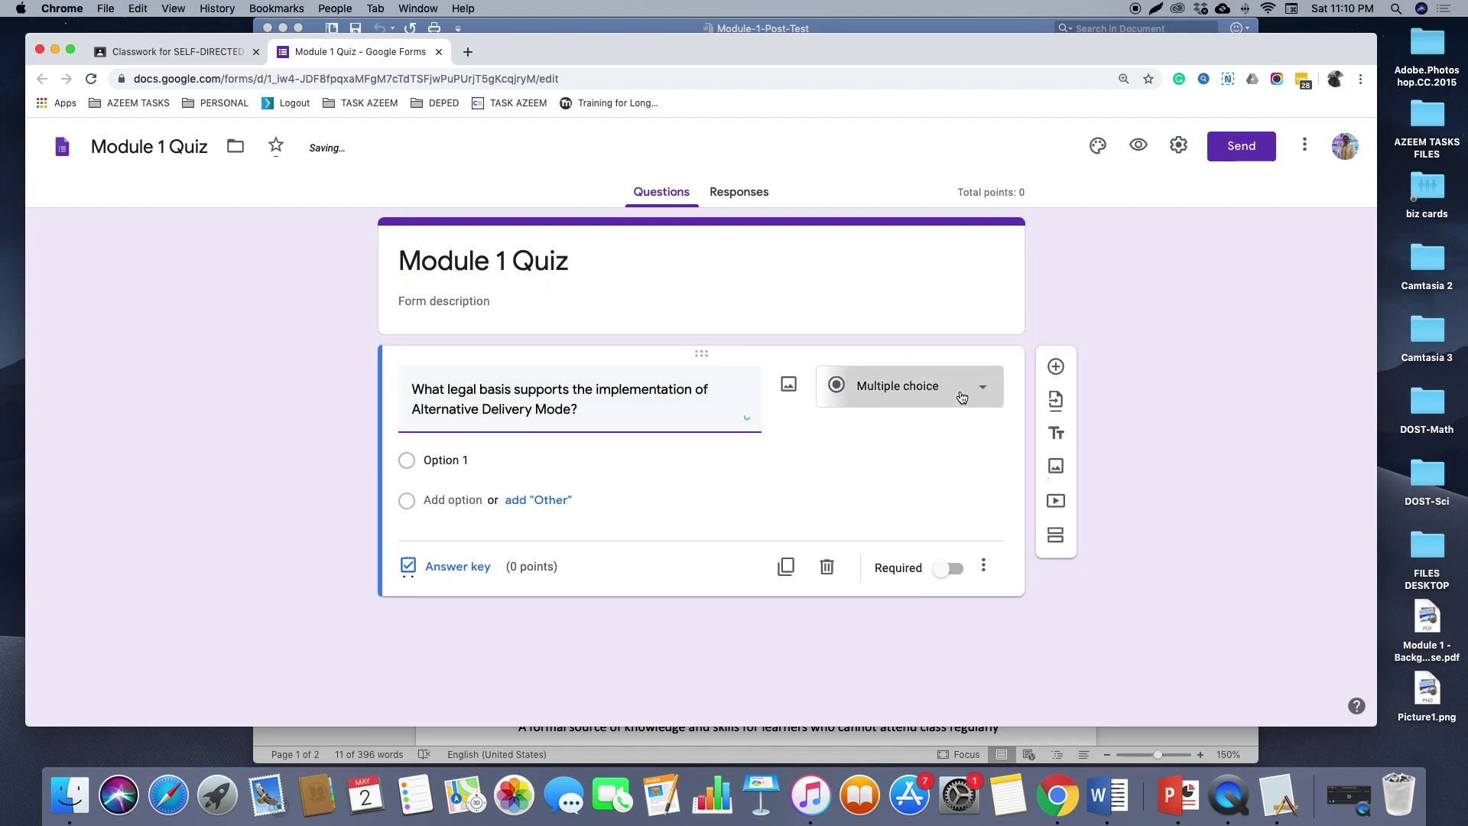
pyautogui.click(964, 386)
pyautogui.click(897, 315)
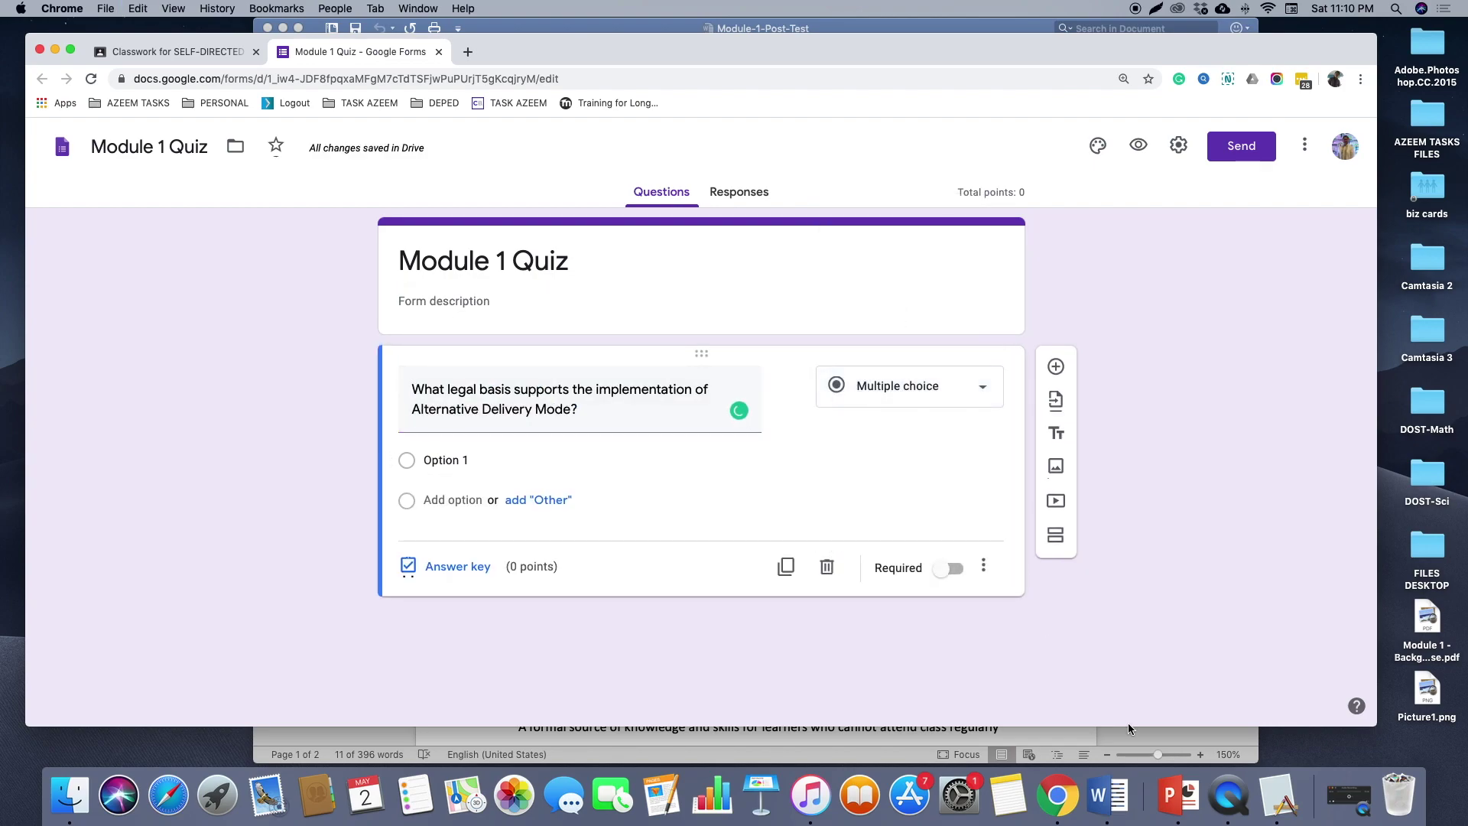
# Add '1987 Constitution Article XV' as the first answer choice
pyautogui.click(1110, 803)
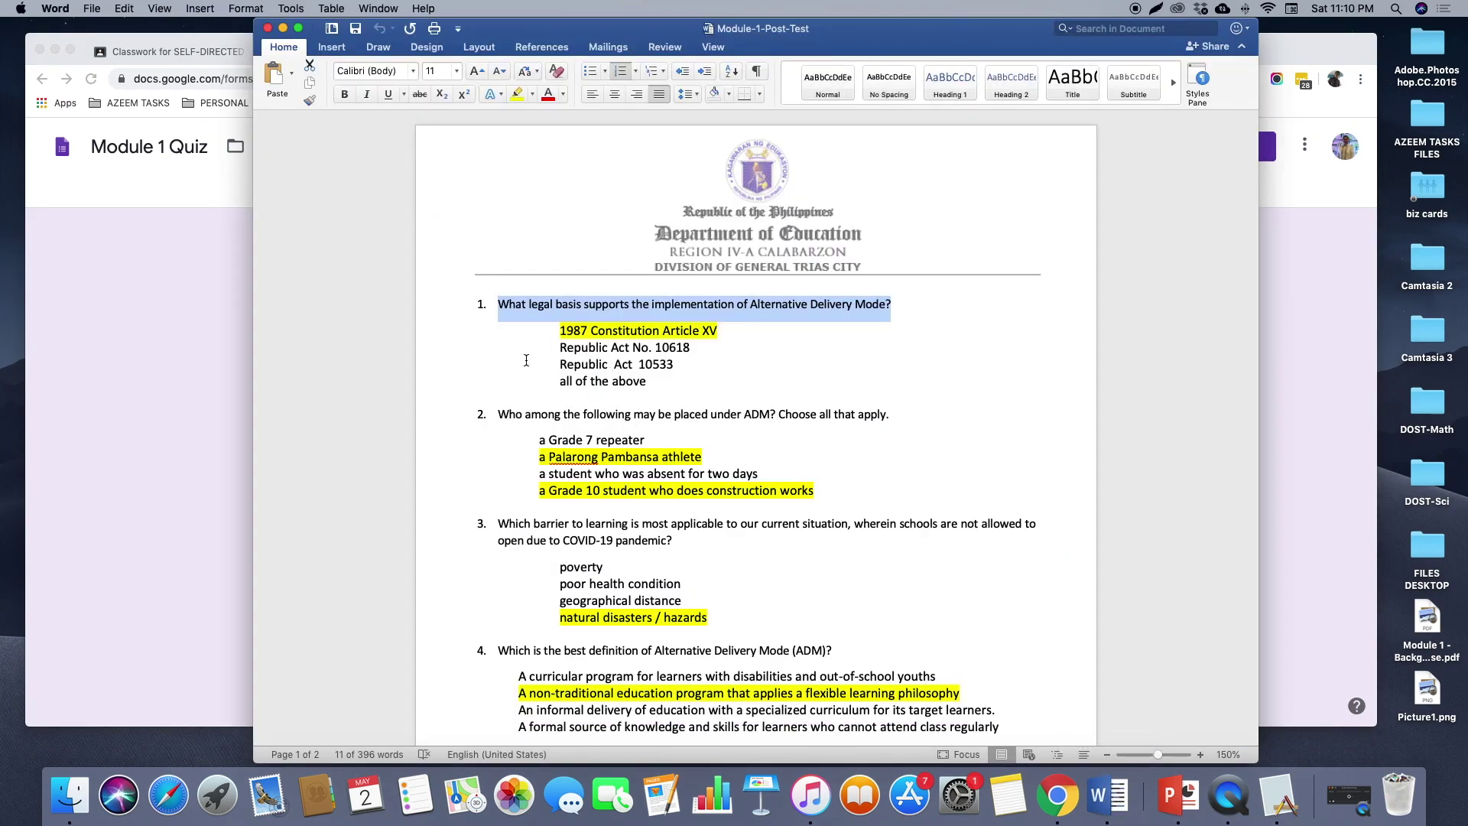
pyautogui.click(207, 374)
pyautogui.click(1112, 801)
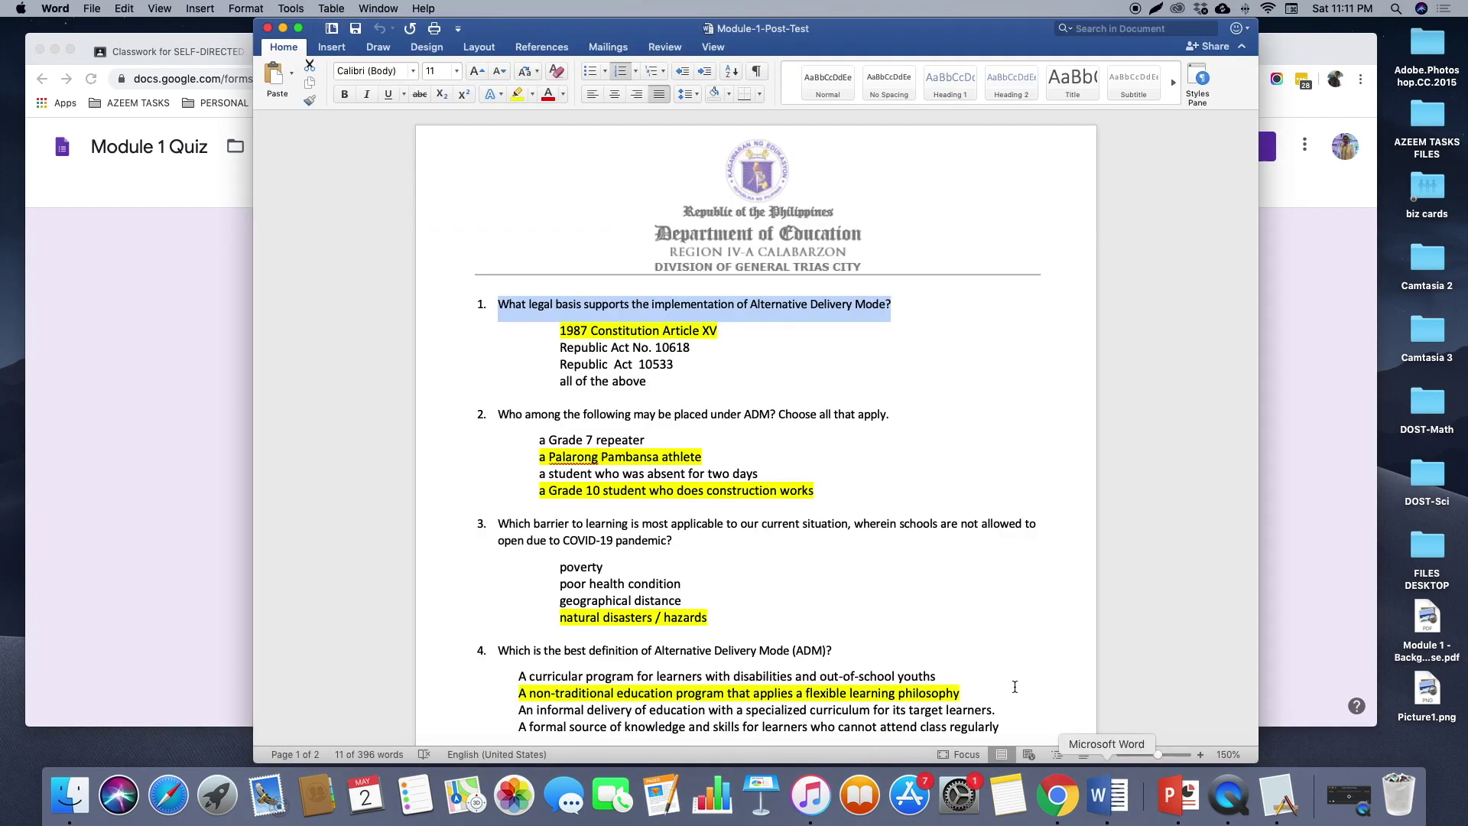
pyautogui.moveTo(558, 331); pyautogui.dragTo(748, 343)
pyautogui.hotkey('ctrl', 'c')
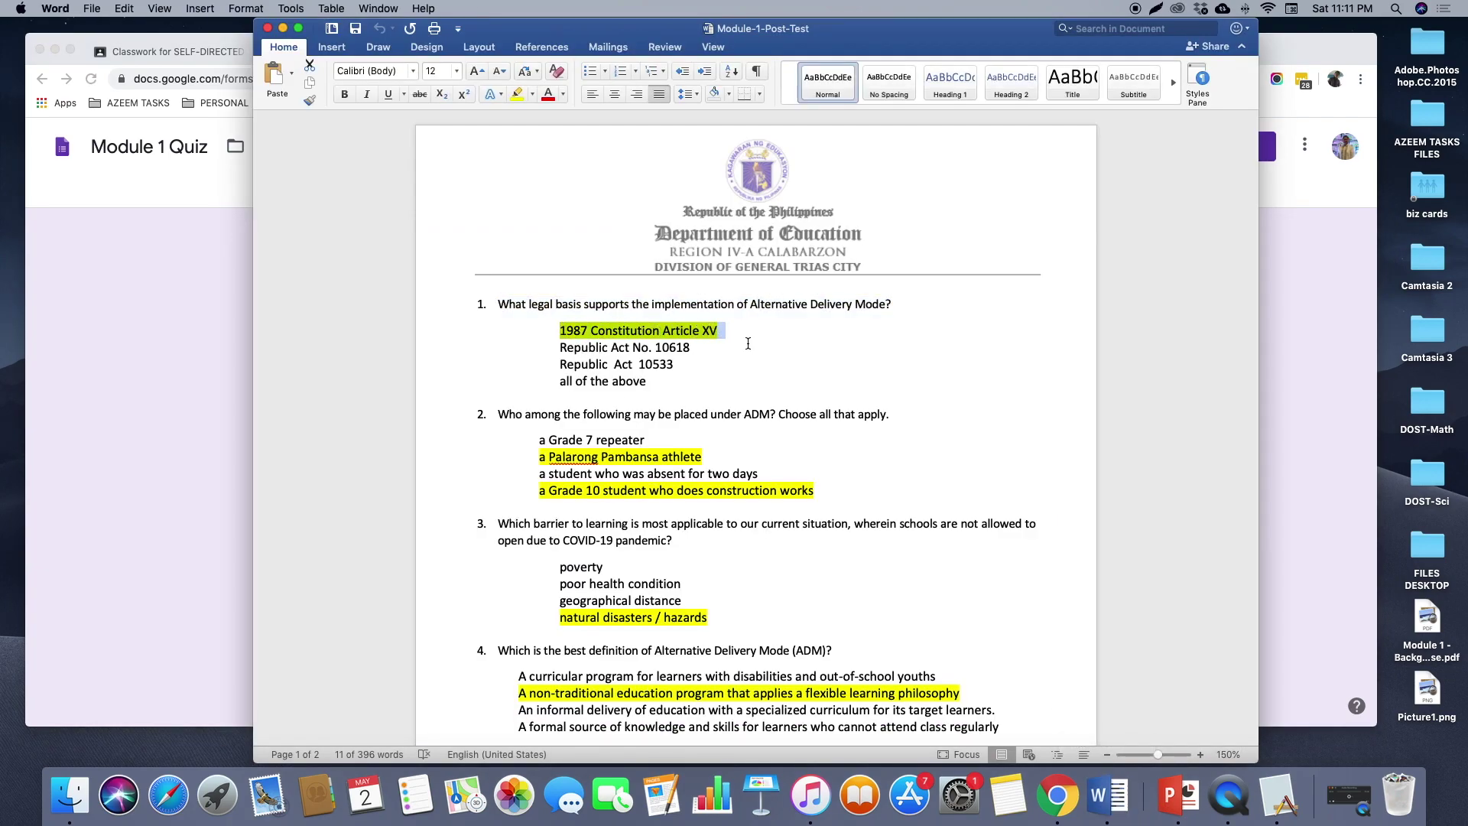
pyautogui.click(179, 389)
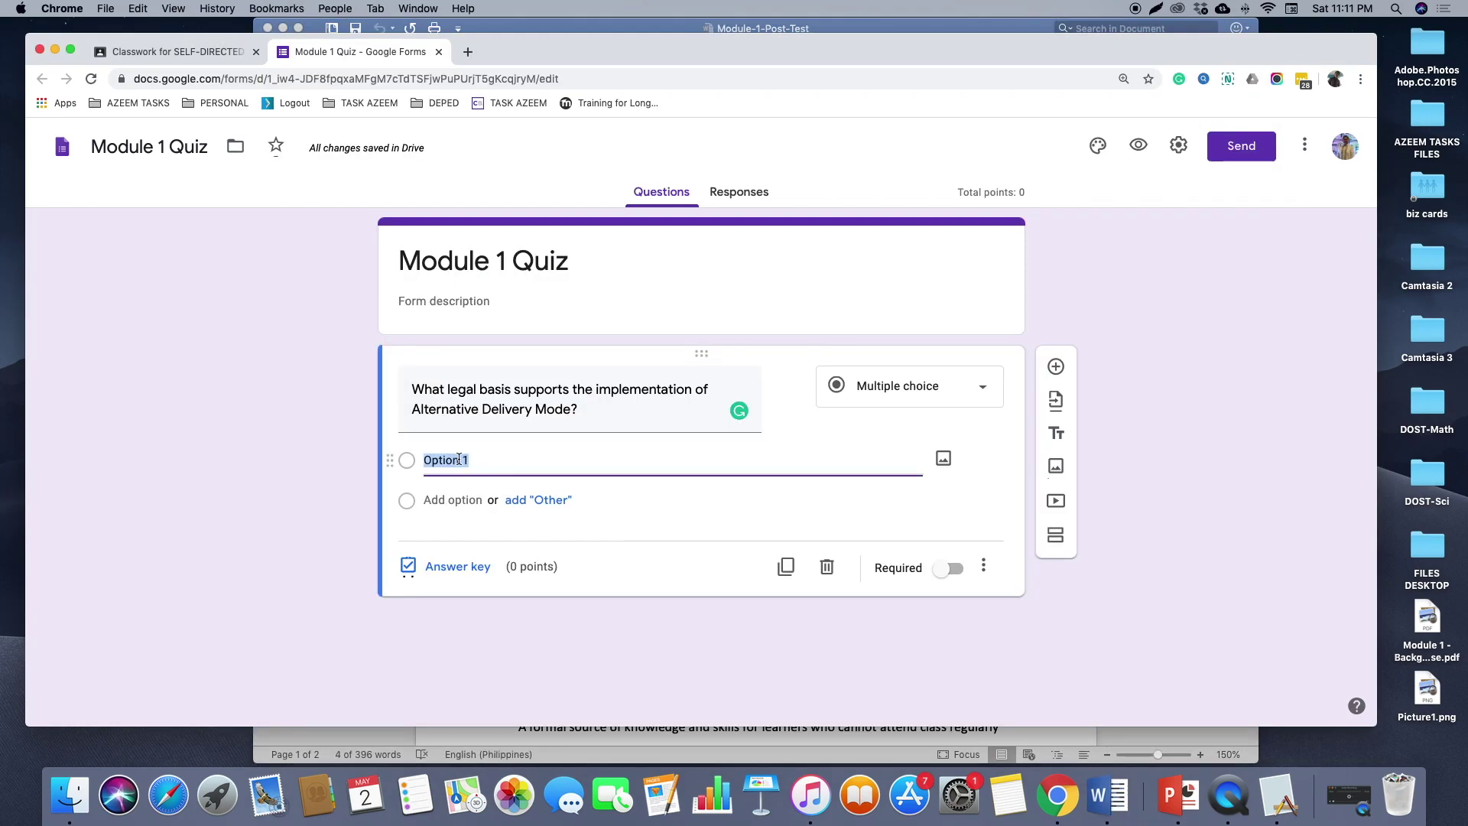
pyautogui.hotkey('ctrl', 'v')
pyautogui.click(1108, 793)
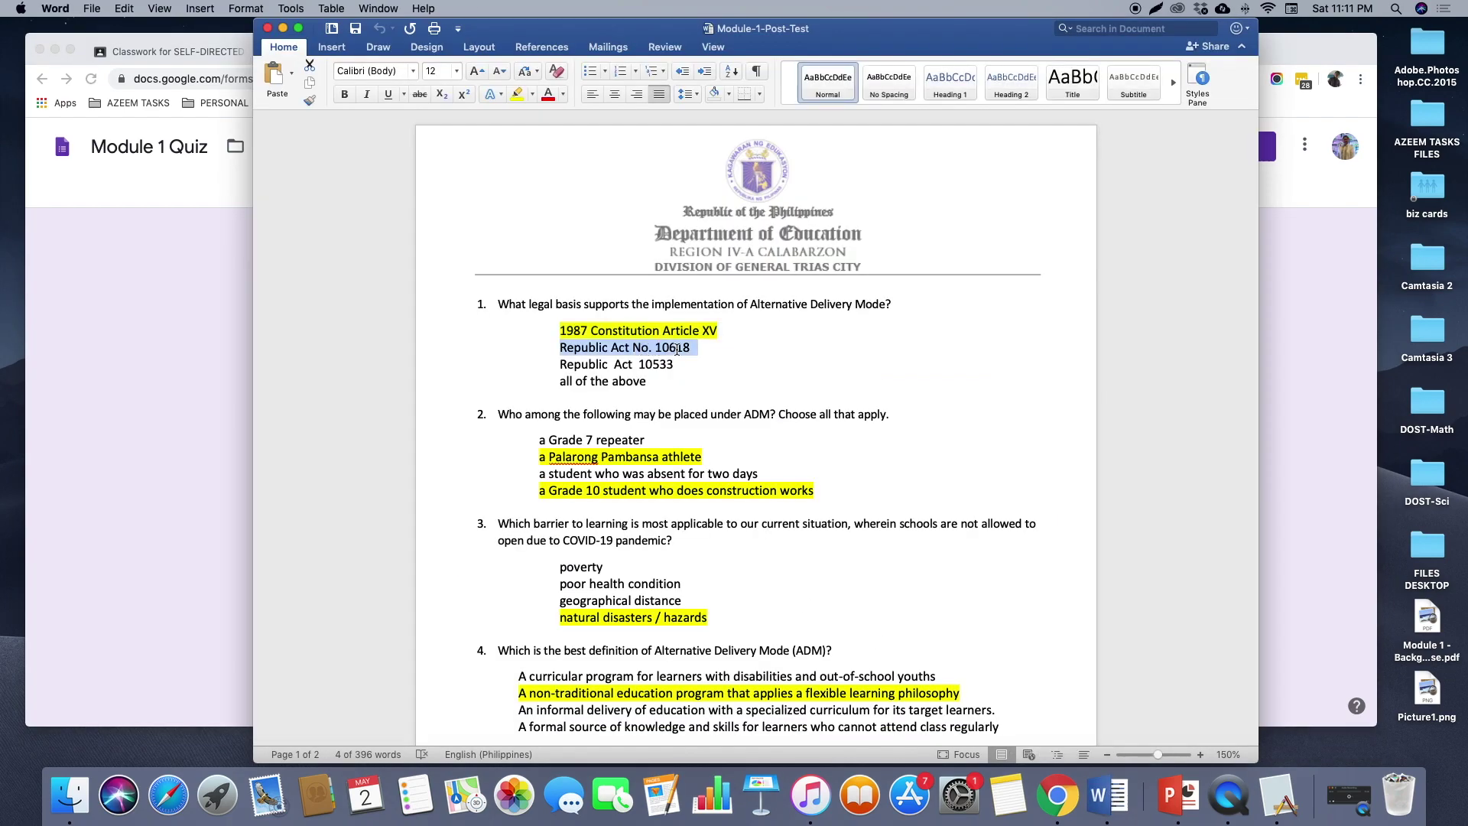
pyautogui.hotkey('ctrl', 'c')
# Add 'Republic Act No. 10618', 'Republic Act 10533' and 'all of the above' as choices two to four
pyautogui.press('super+Tab')
pyautogui.click(453, 499)
pyautogui.hotkey('ctrl', 'v')
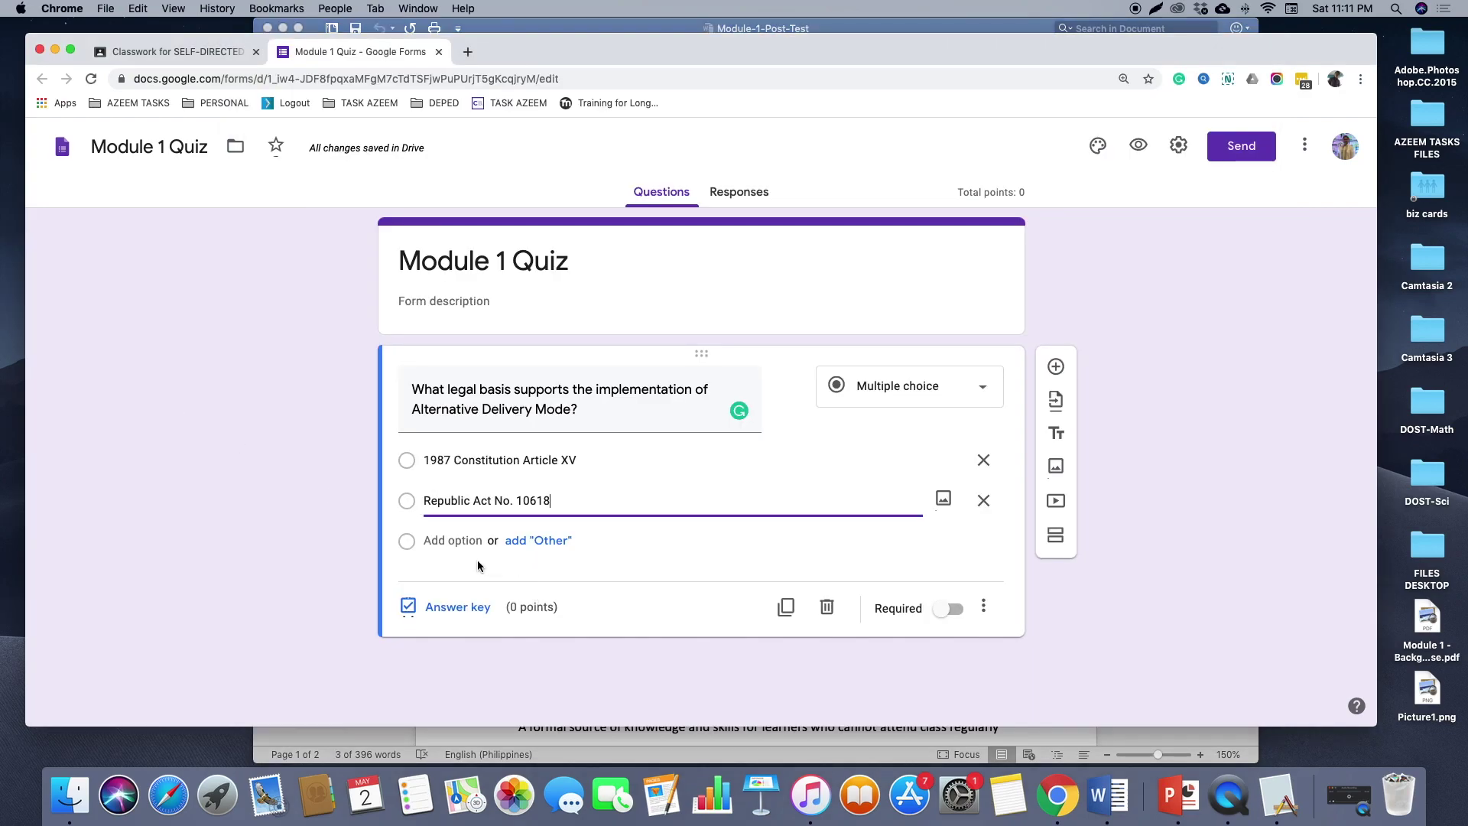
pyautogui.click(452, 539)
pyautogui.hotkey('ctrl', 'v')
pyautogui.click(1109, 793)
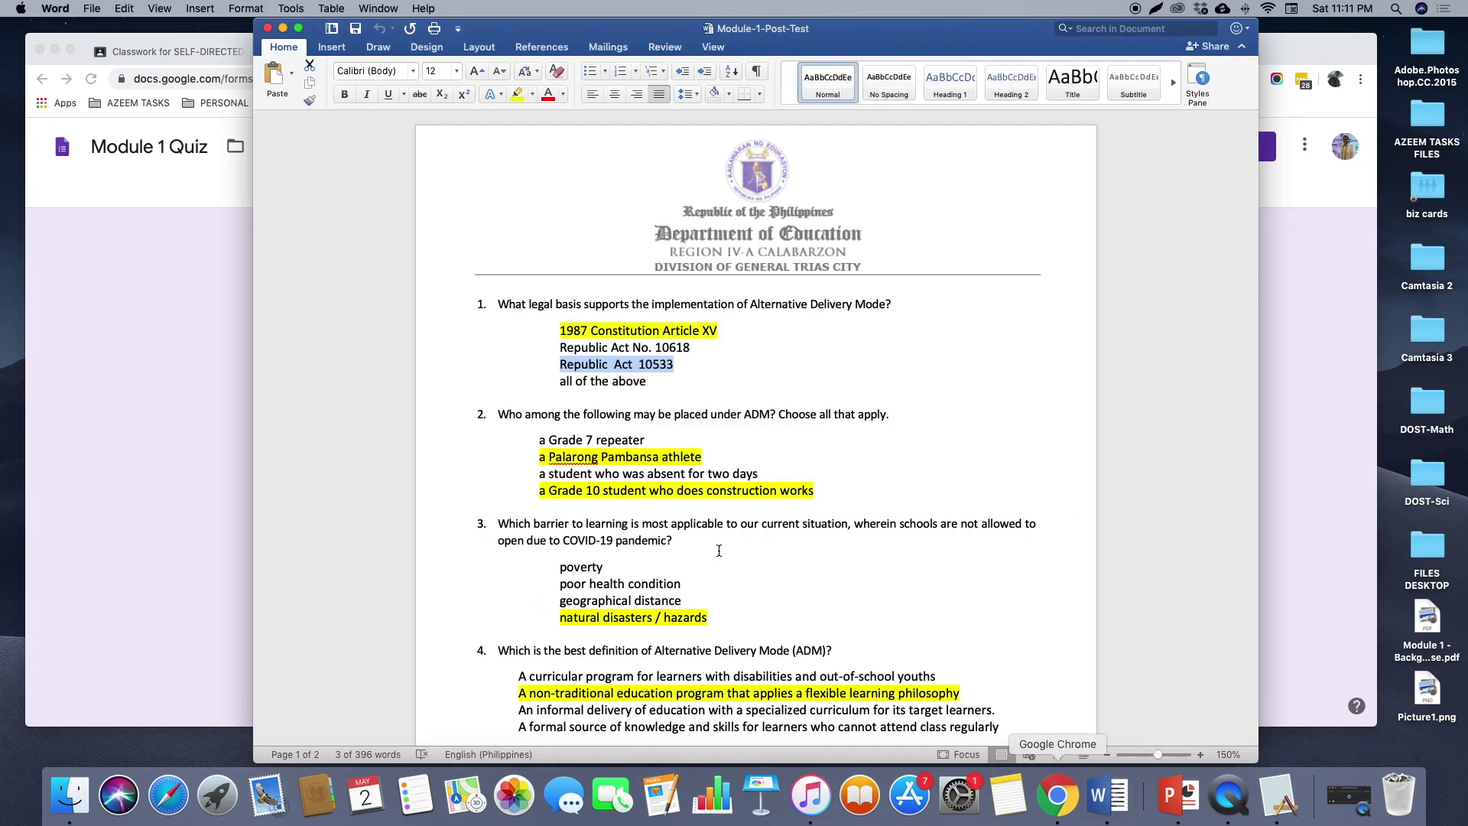
pyautogui.tripleClick(579, 388)
pyautogui.press('super+c')
pyautogui.press('super+Tab')
pyautogui.click(440, 579)
pyautogui.press('super+v')
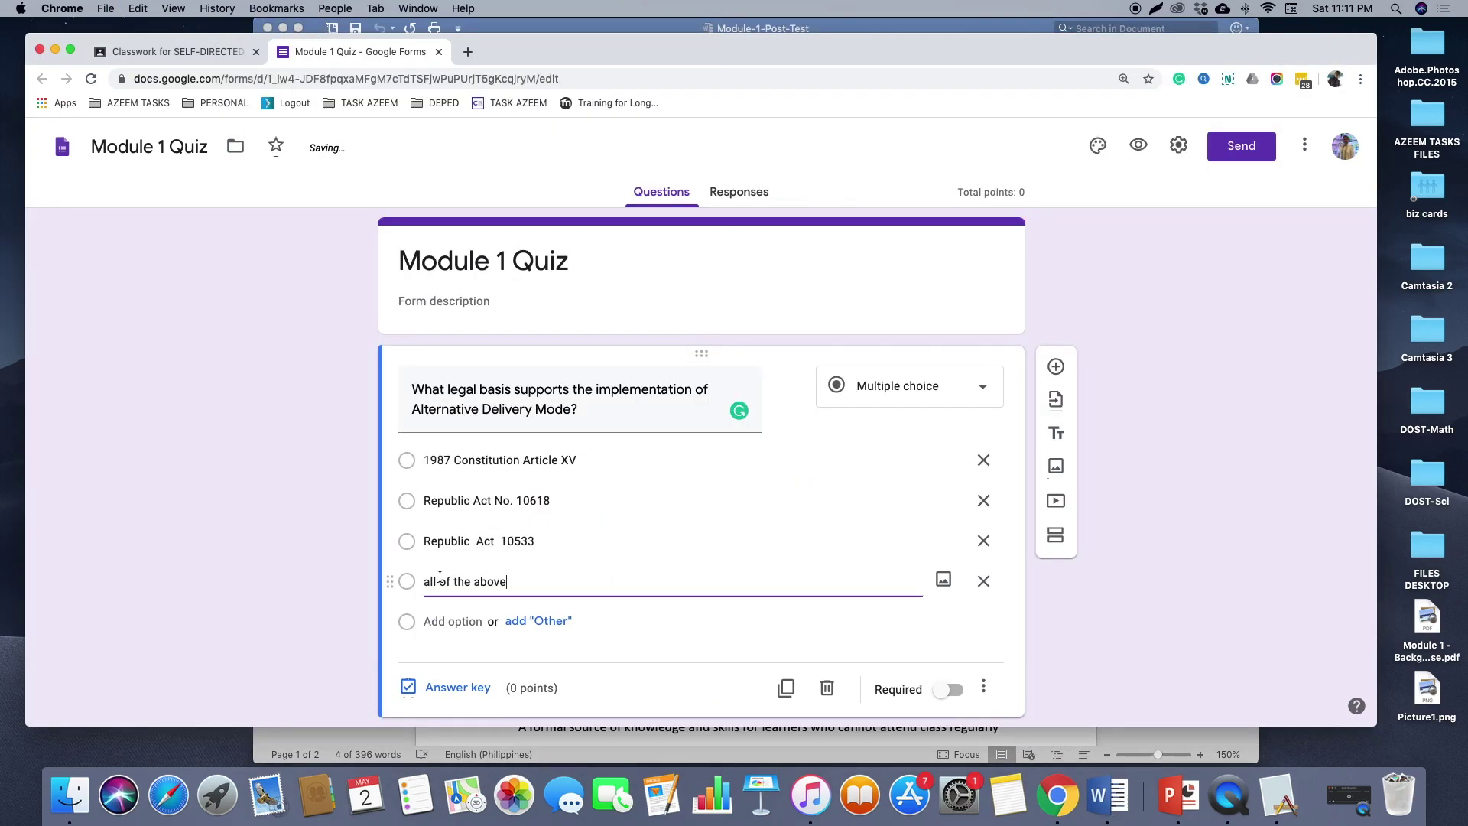
pyautogui.scroll(-1, 949, 664)
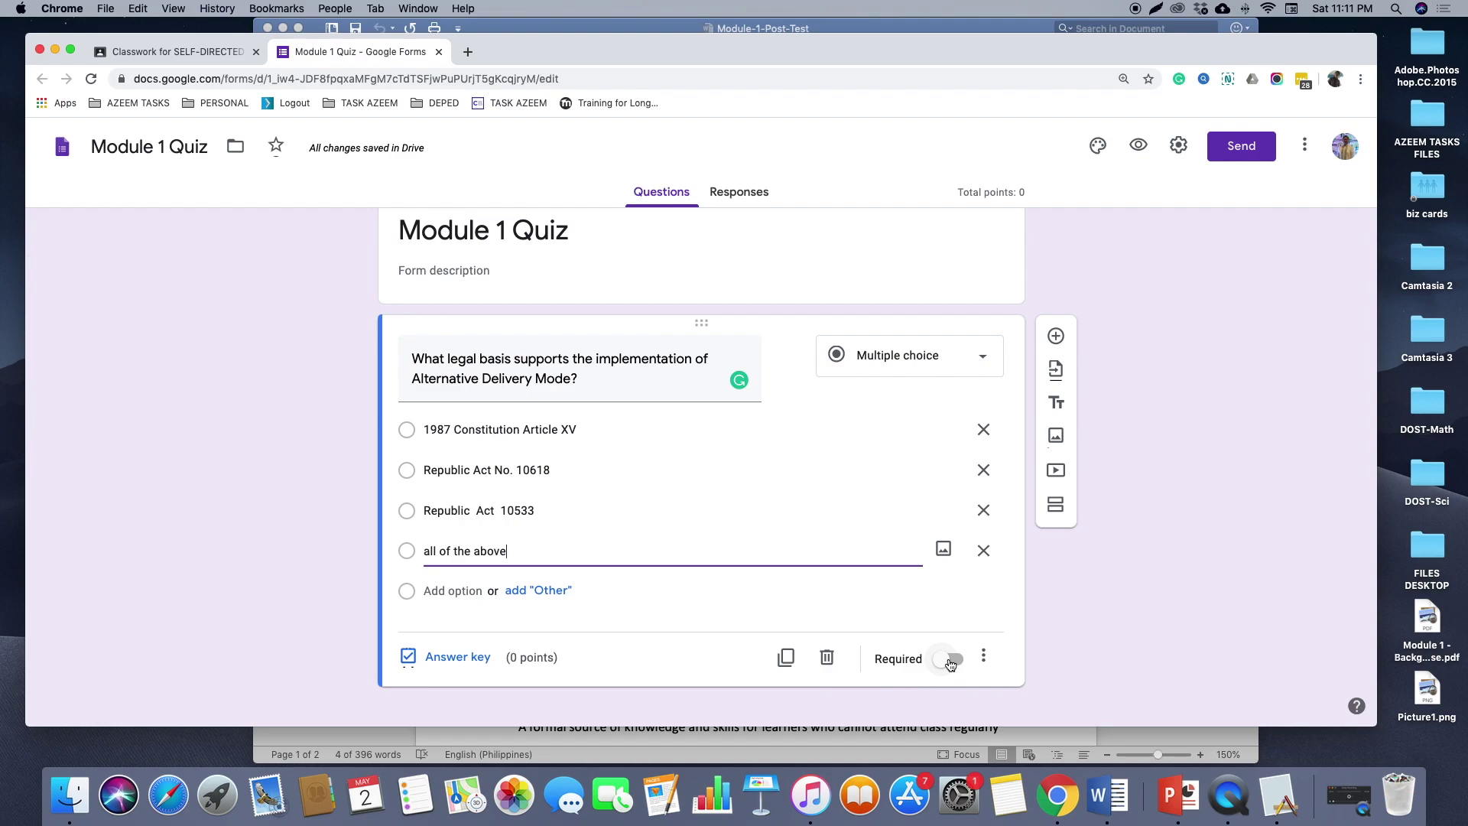
# Make question 1 required, with 1987 Constitution Article XV keyed correct for 1 point
pyautogui.click(949, 661)
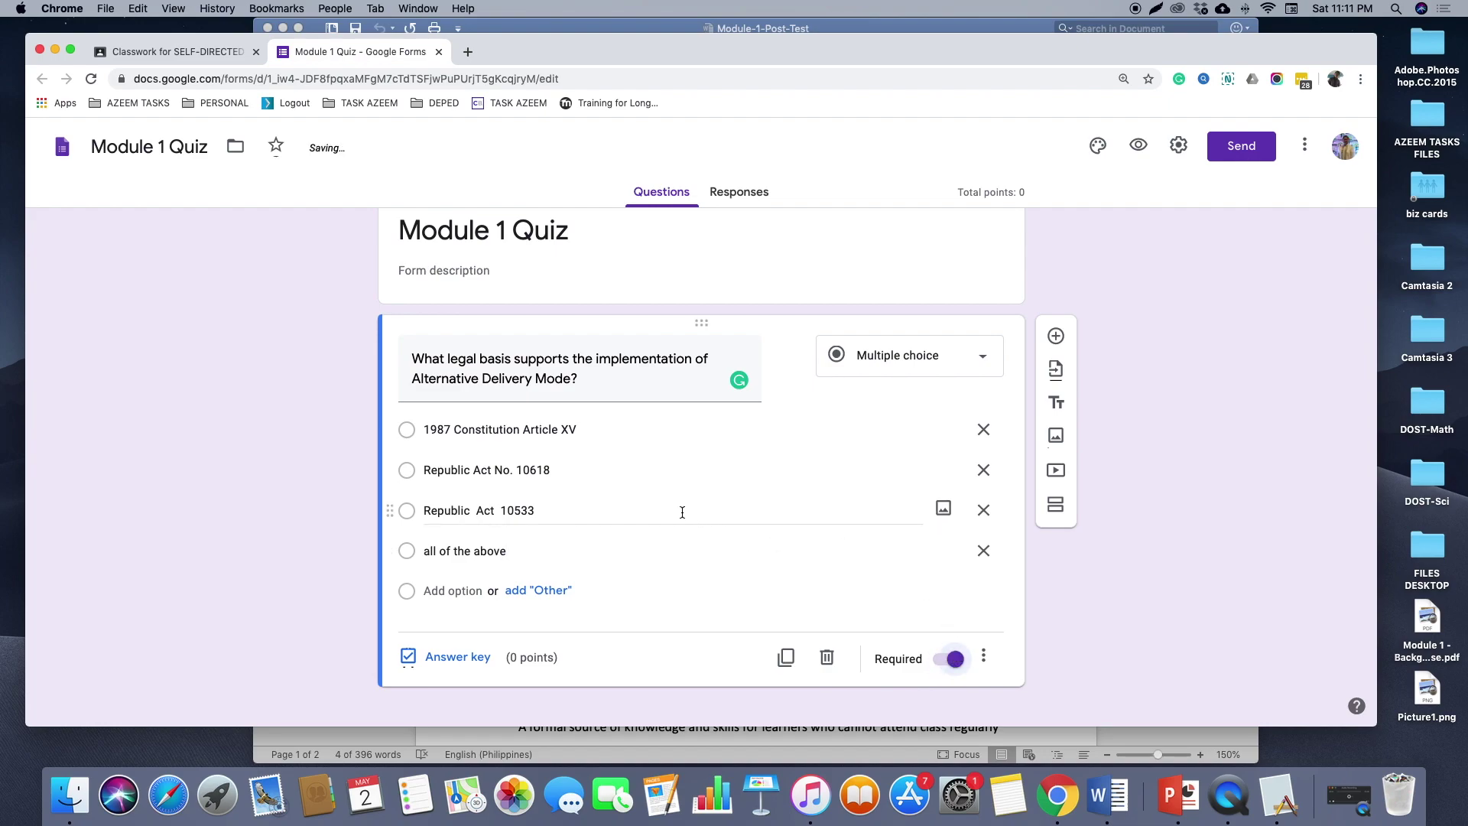
pyautogui.click(471, 661)
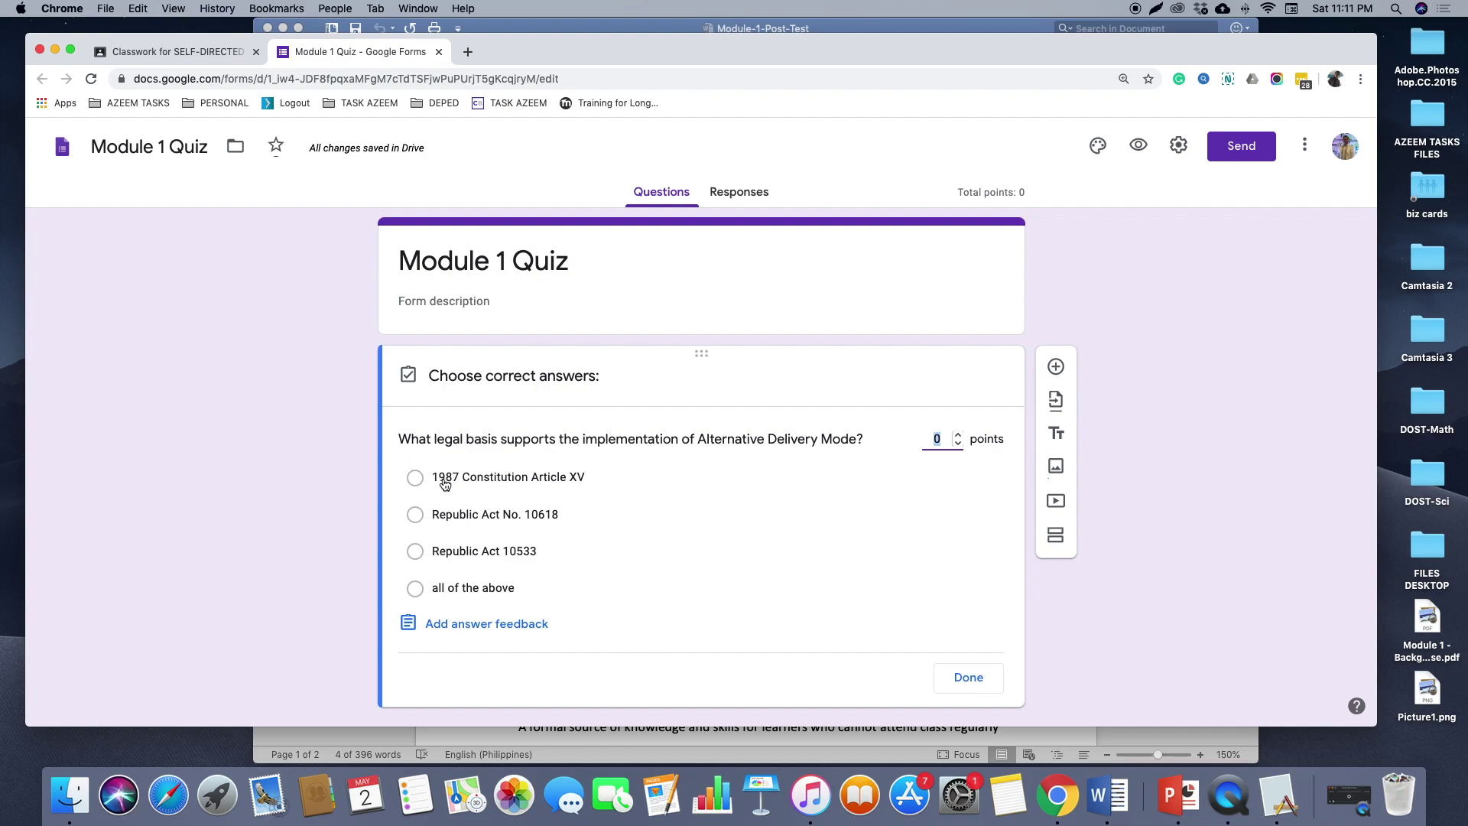
pyautogui.click(446, 482)
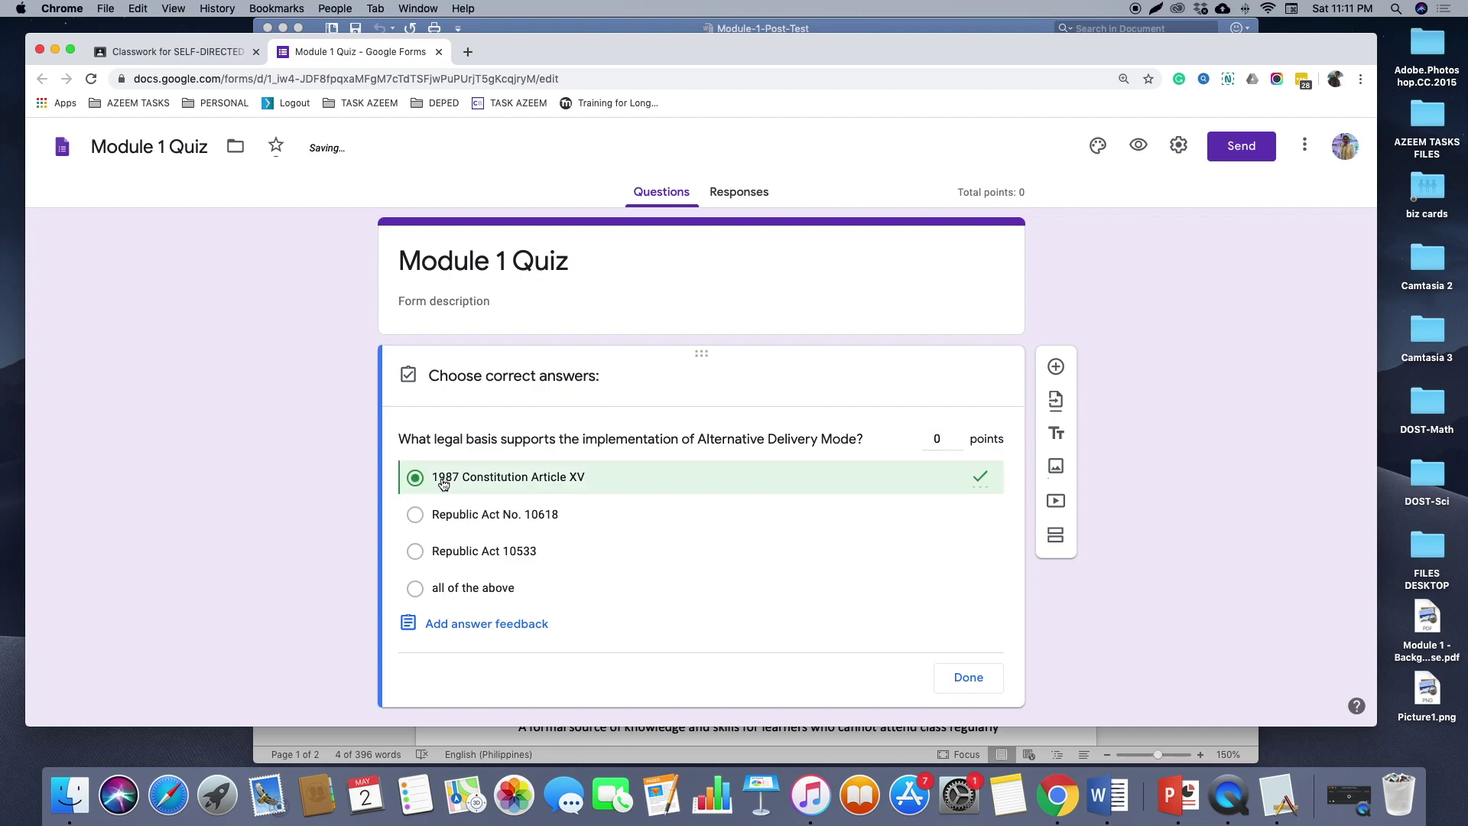
pyautogui.click(947, 440)
pyautogui.click(968, 679)
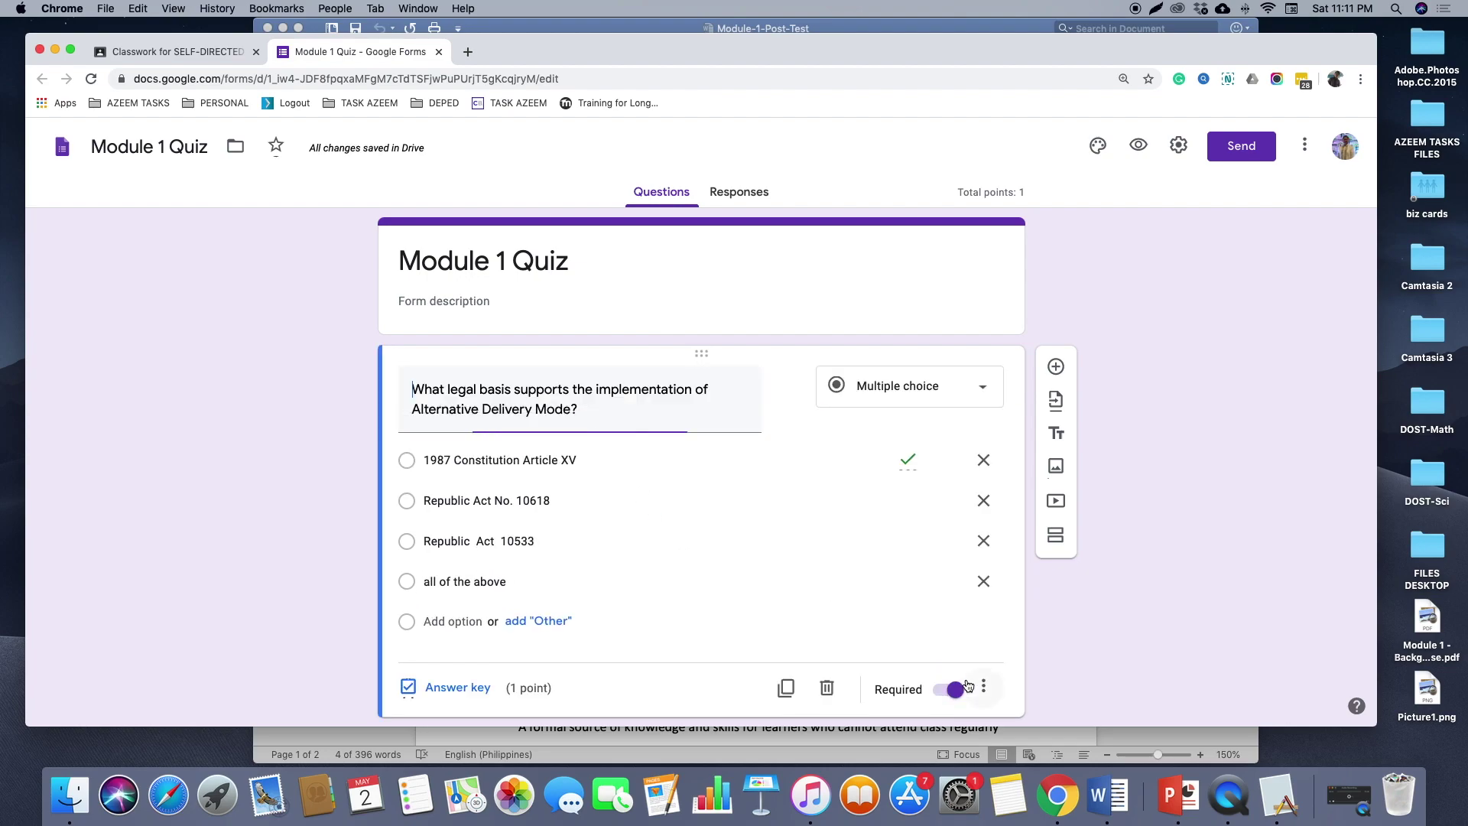
# Add question 2 on who may be placed under ADM as a Checkboxes question
pyautogui.click(1055, 369)
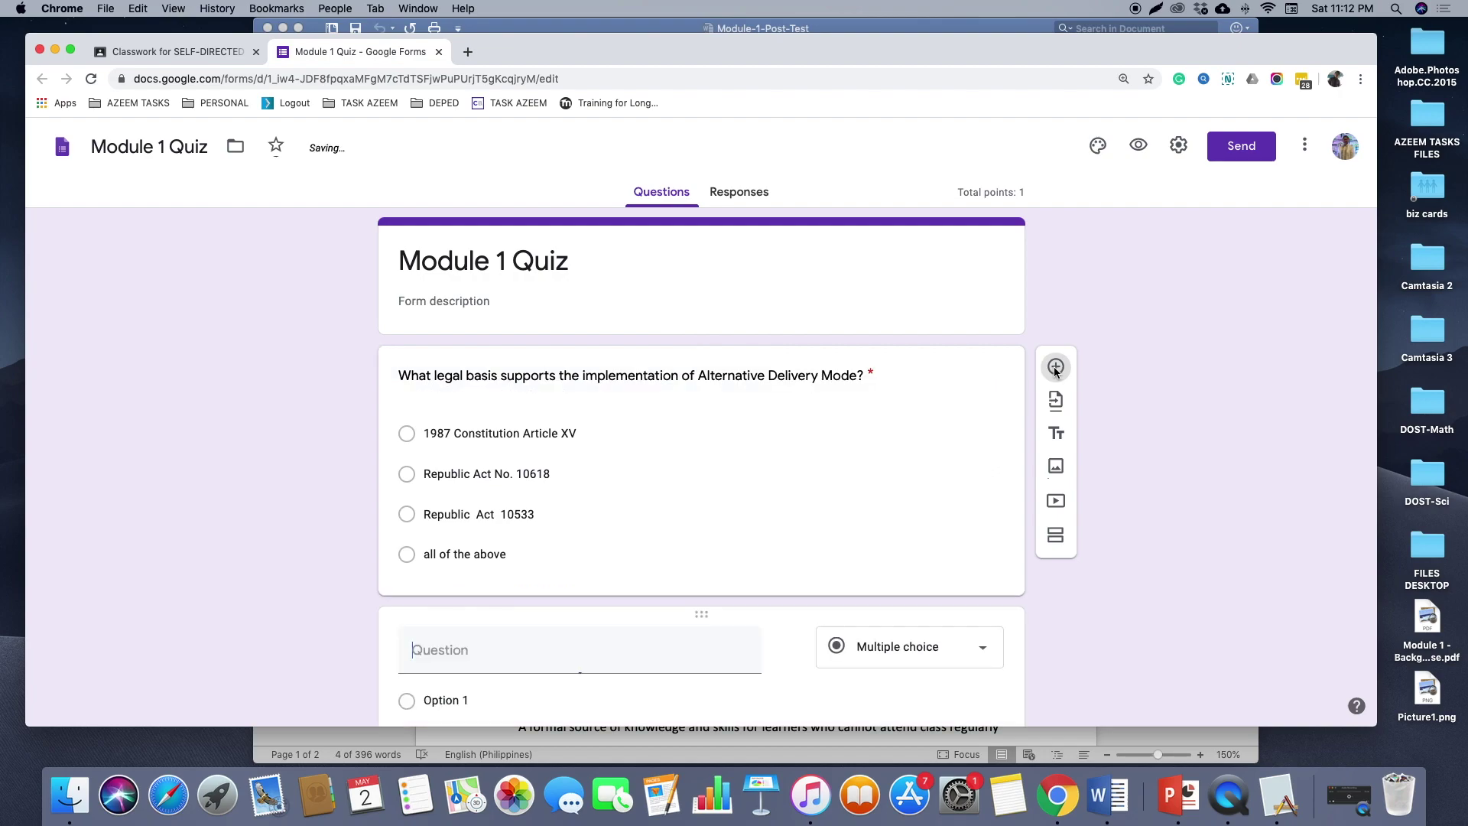
pyautogui.click(1106, 794)
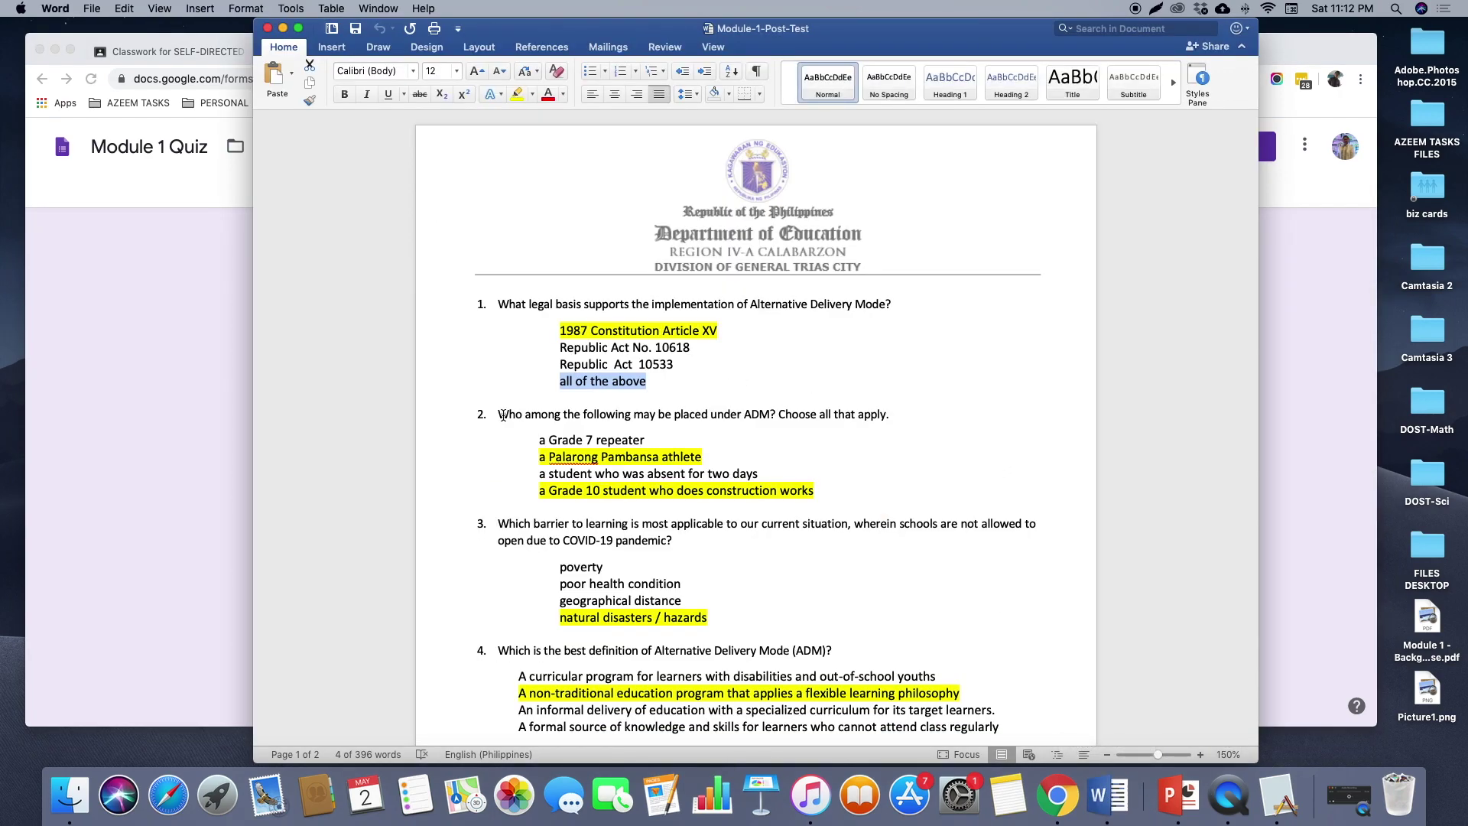
pyautogui.moveTo(498, 414); pyautogui.dragTo(893, 414)
pyautogui.press('super+c')
pyautogui.press('super+Tab')
pyautogui.press('super+v')
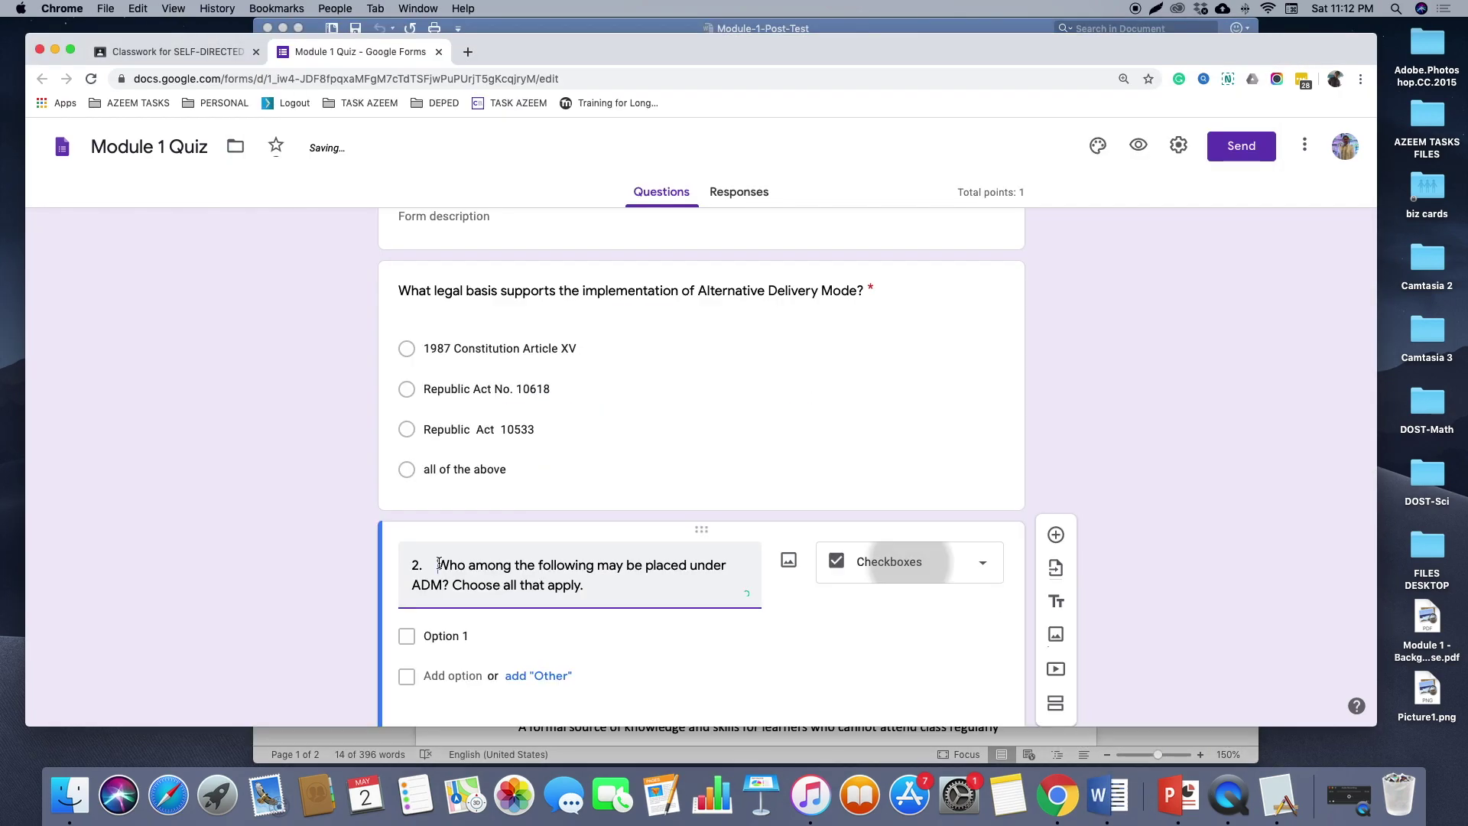
pyautogui.press('BackSpace')
pyautogui.press('BackSpace')
pyautogui.press('BackSpace')
pyautogui.click(929, 569)
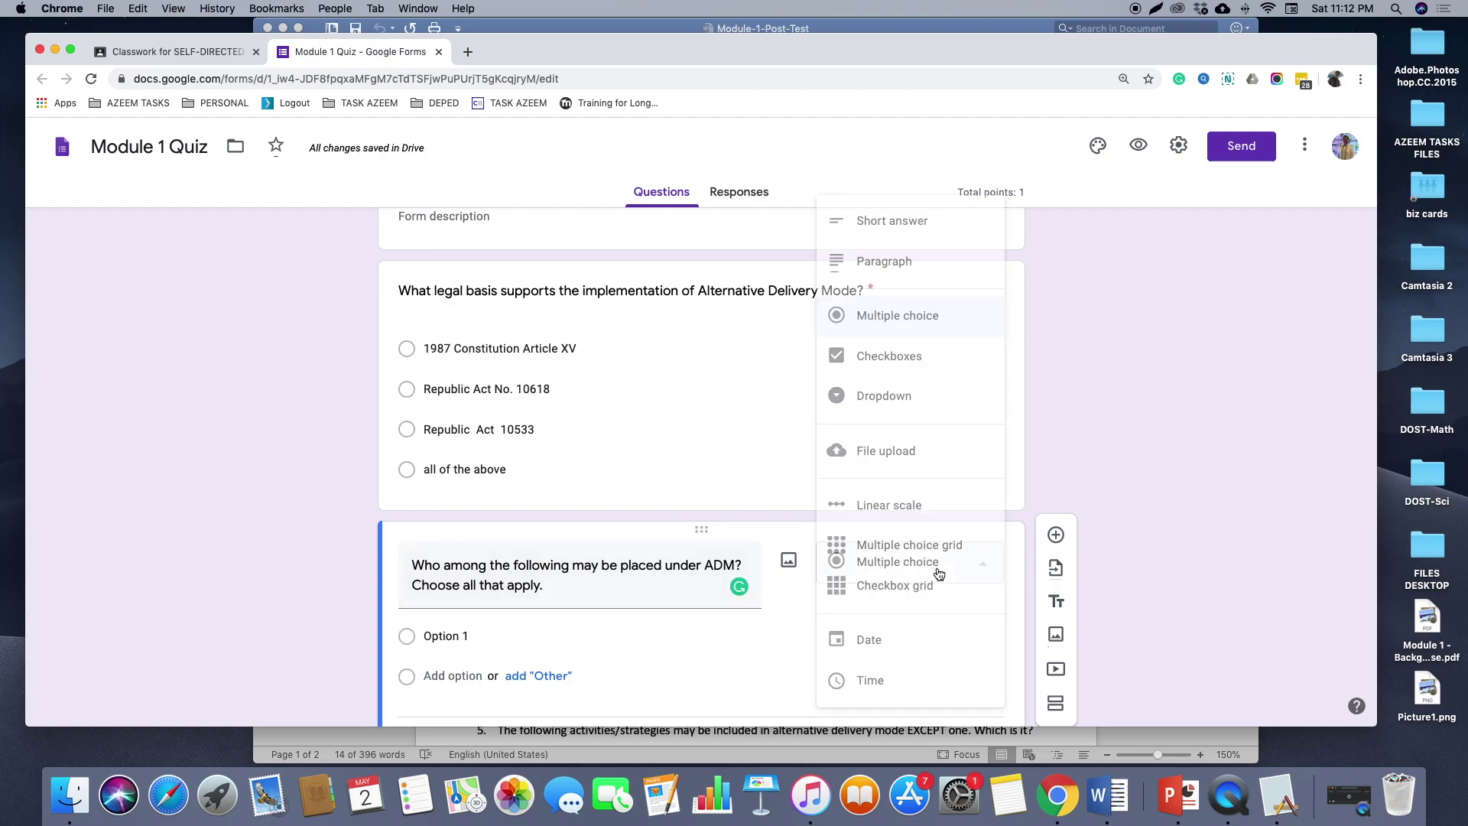
pyautogui.click(906, 357)
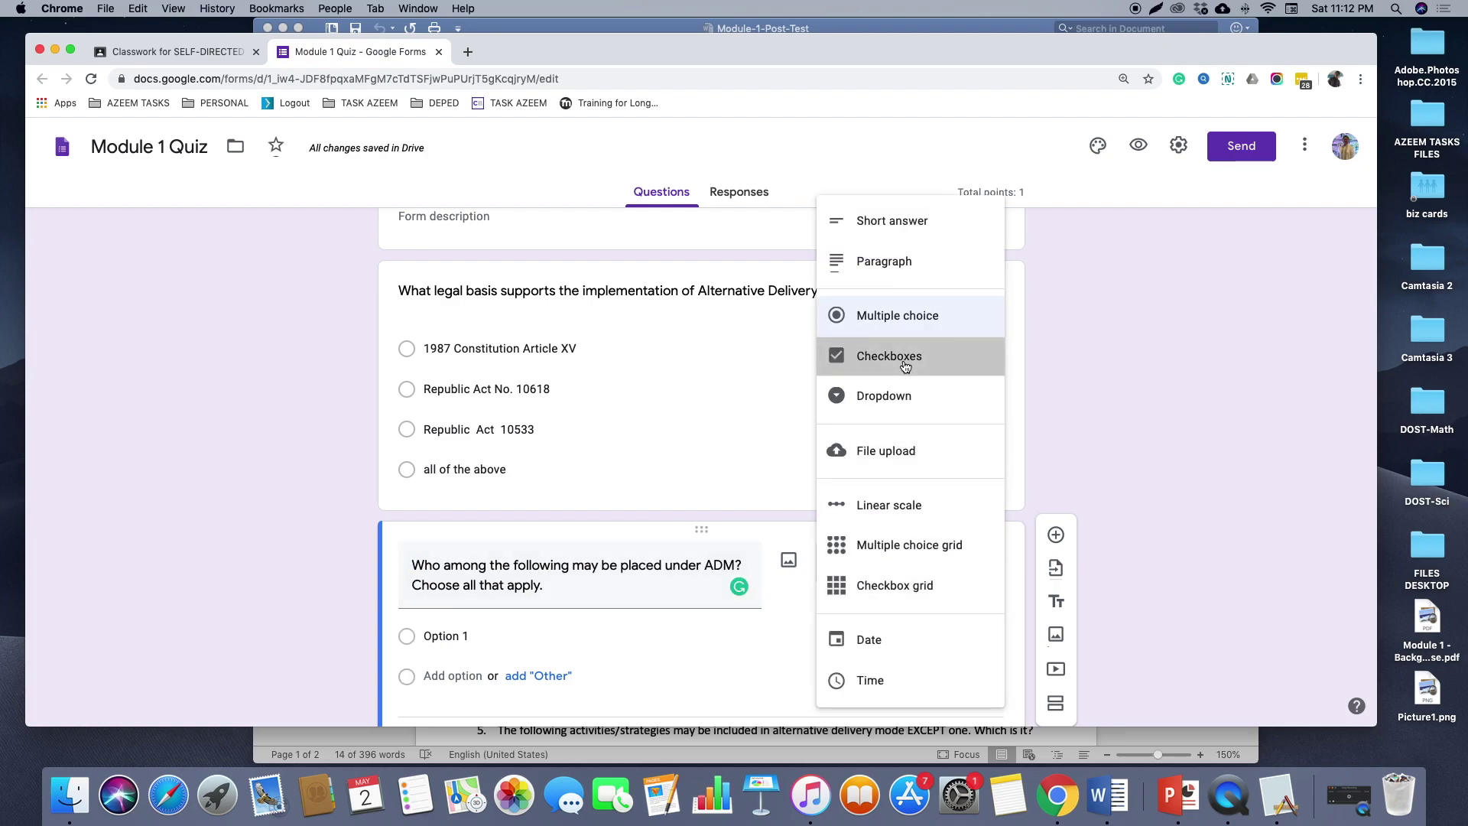
# Enter 'a Grade 7 repeater' and 'a Palarong Pambansa athlete' as the first two options
pyautogui.click(1135, 800)
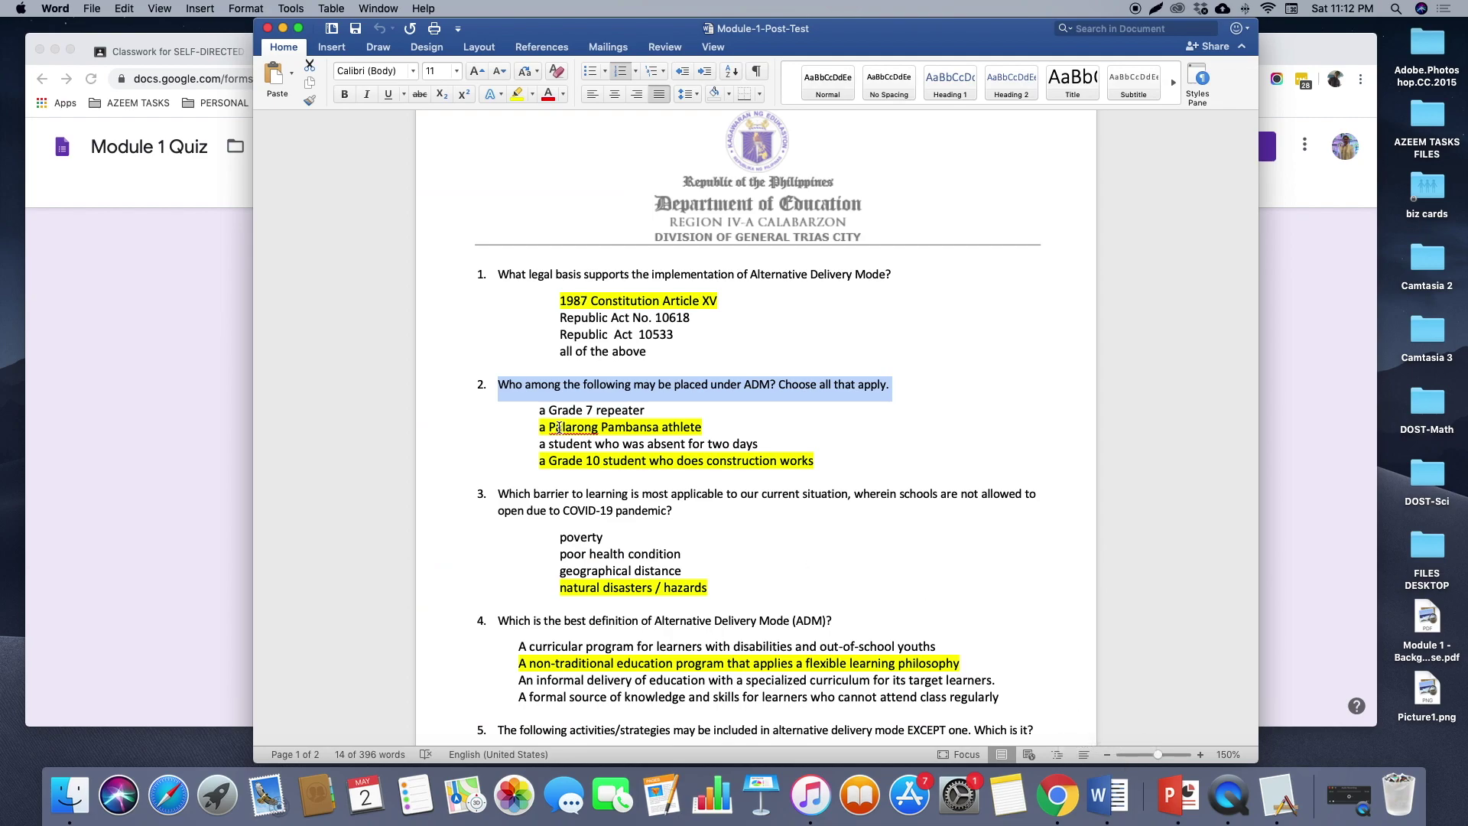
pyautogui.moveTo(538, 412); pyautogui.dragTo(646, 410)
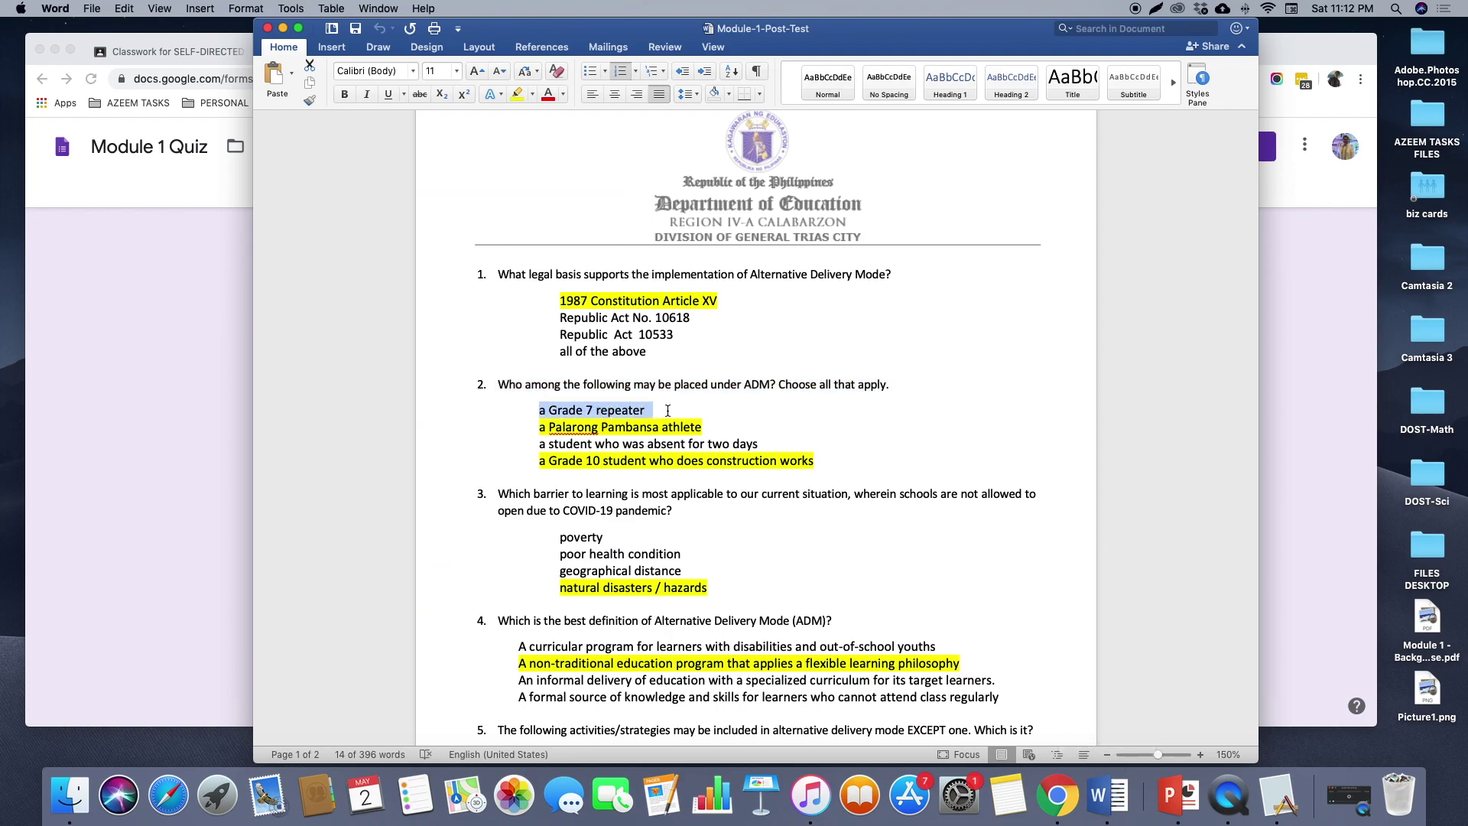
pyautogui.click(192, 574)
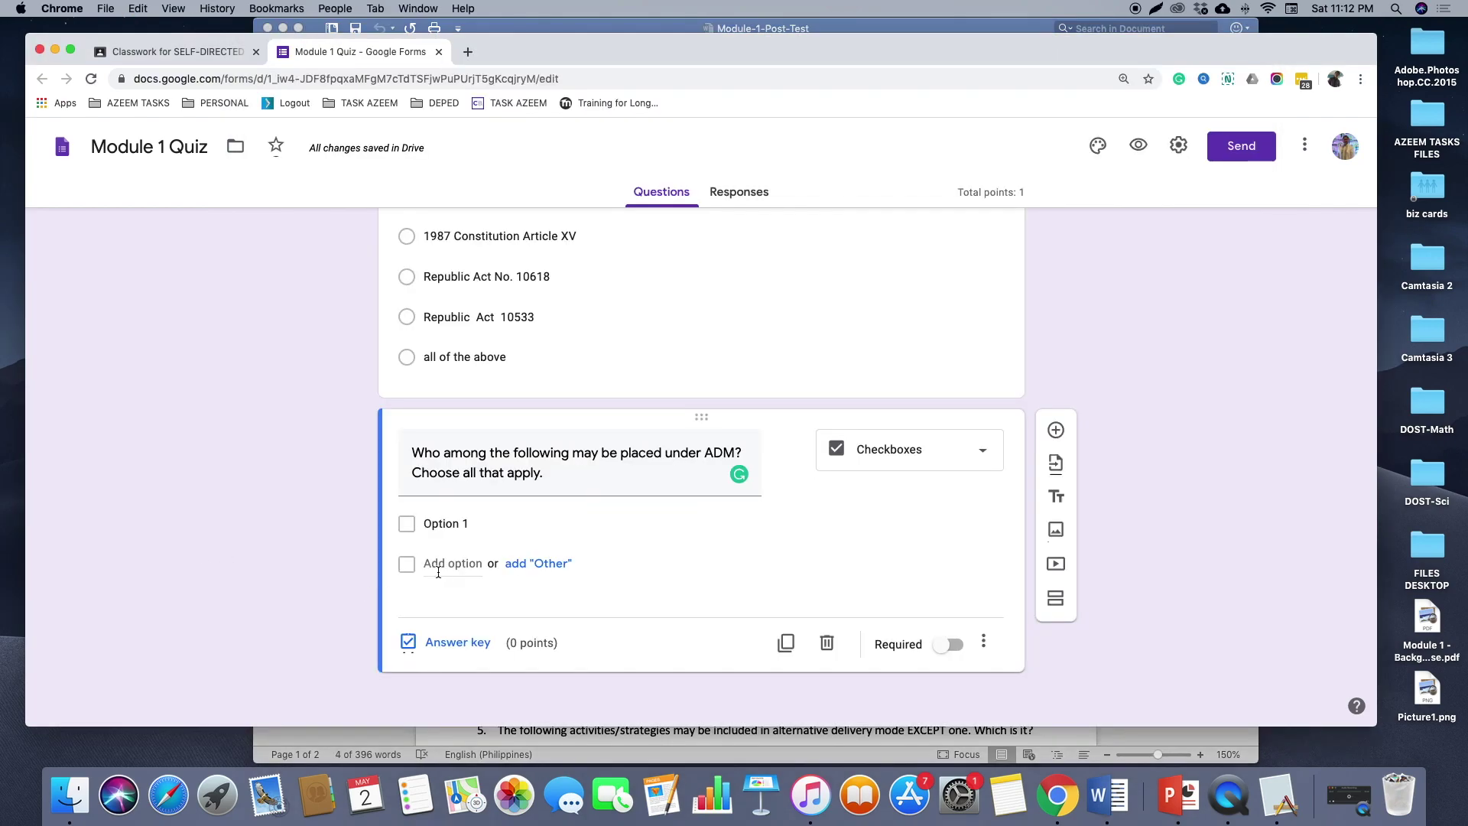
pyautogui.click(438, 523)
pyautogui.press('super+v')
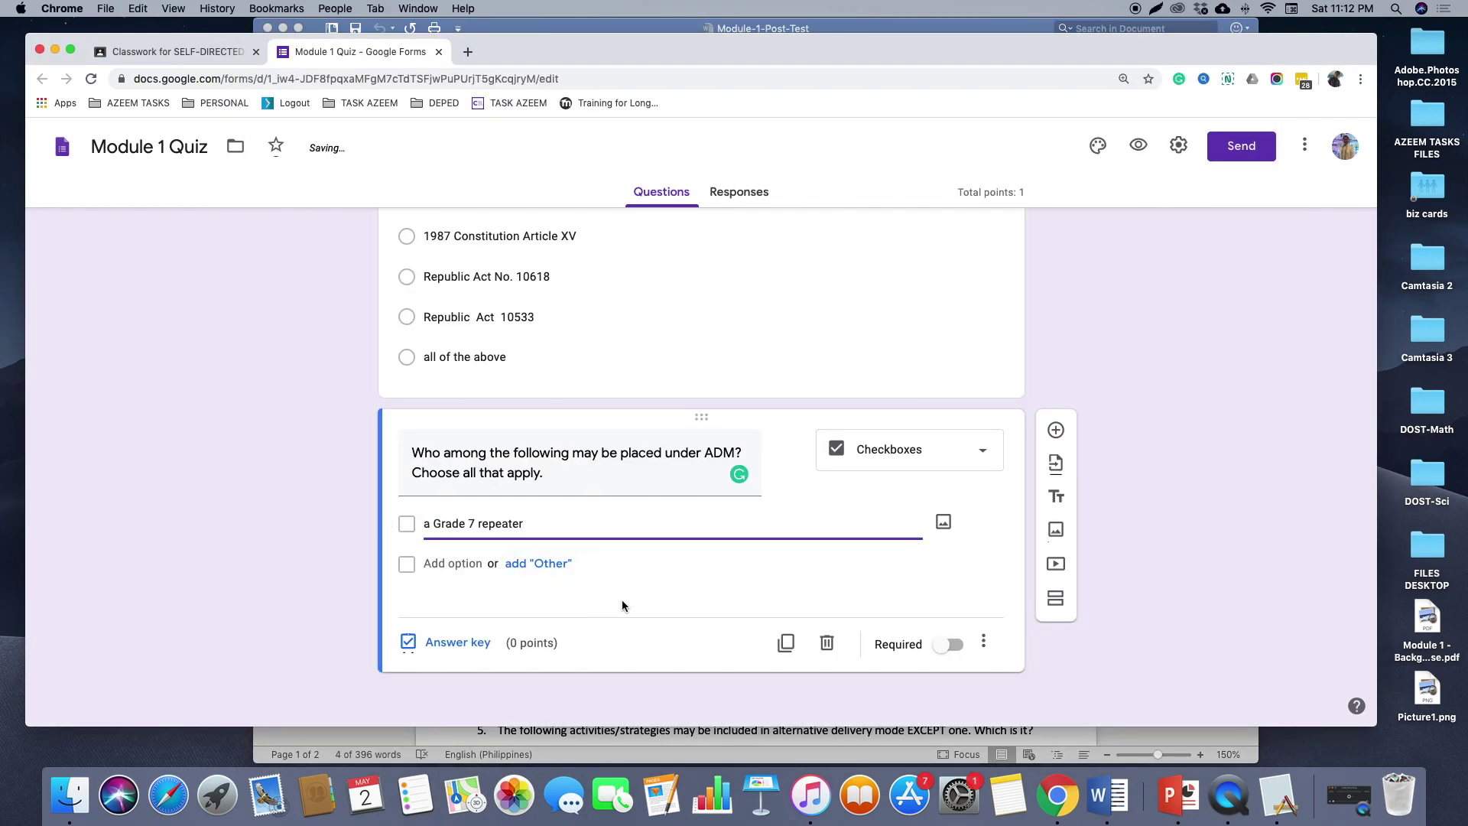
pyautogui.press('super+Tab')
pyautogui.click(156, 584)
pyautogui.click(527, 562)
pyautogui.press('super+v')
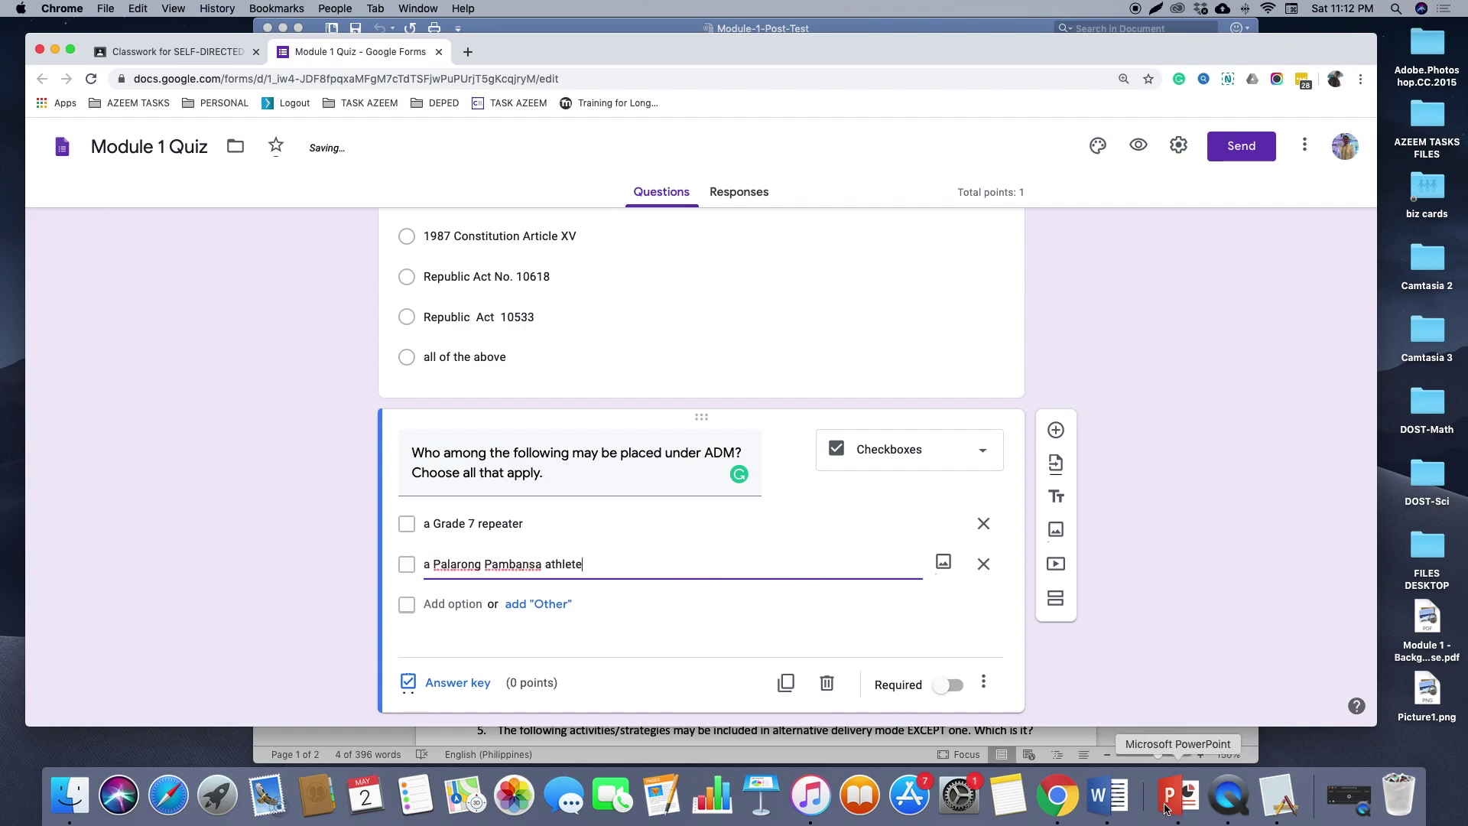
# Add the absent-student and Grade 10 construction-worker answers as options three and four
pyautogui.click(1109, 797)
pyautogui.press('super+c')
pyautogui.click(220, 527)
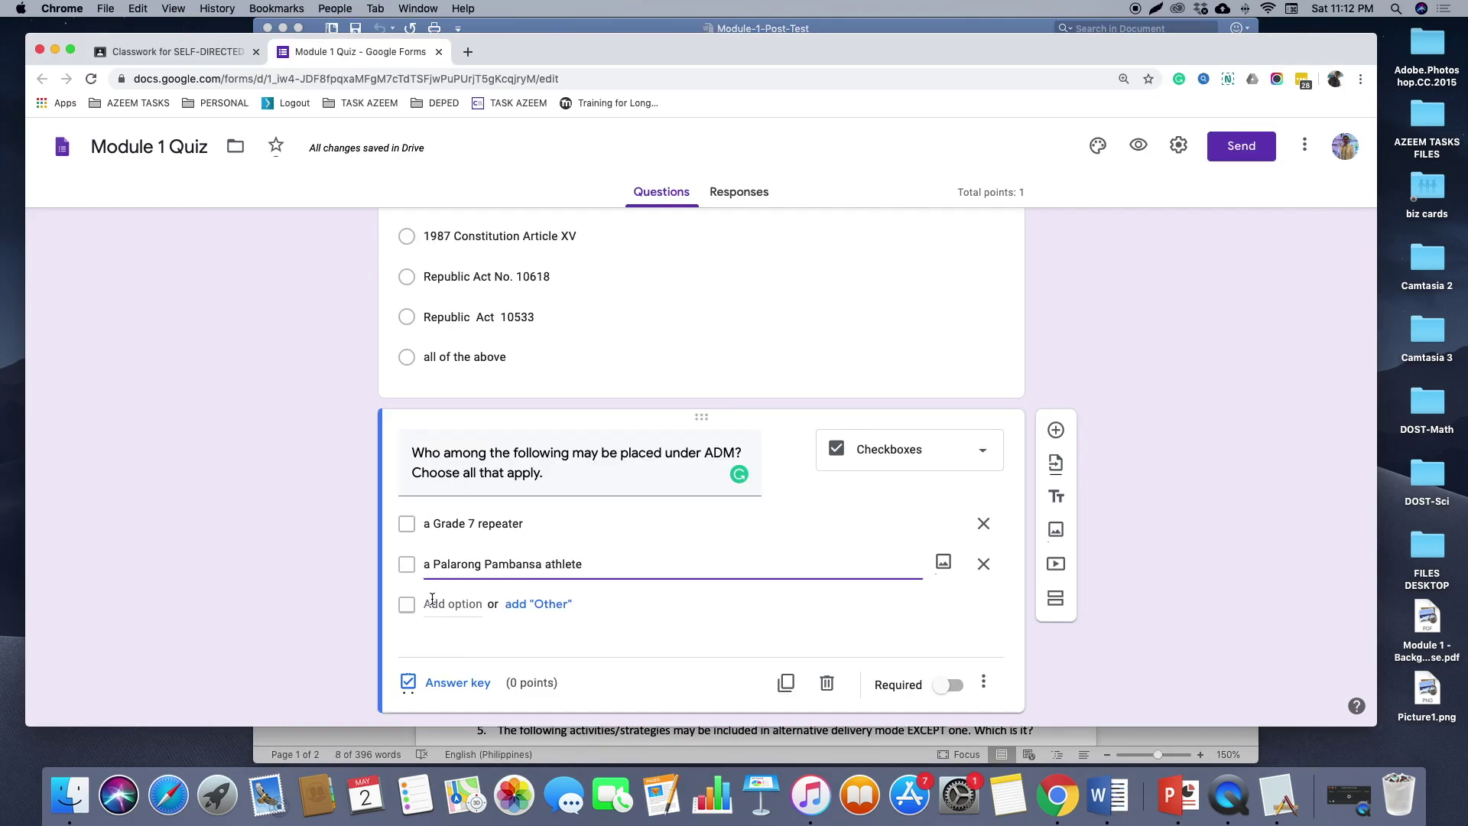
pyautogui.click(433, 600)
pyautogui.press('super+v')
pyautogui.click(1110, 797)
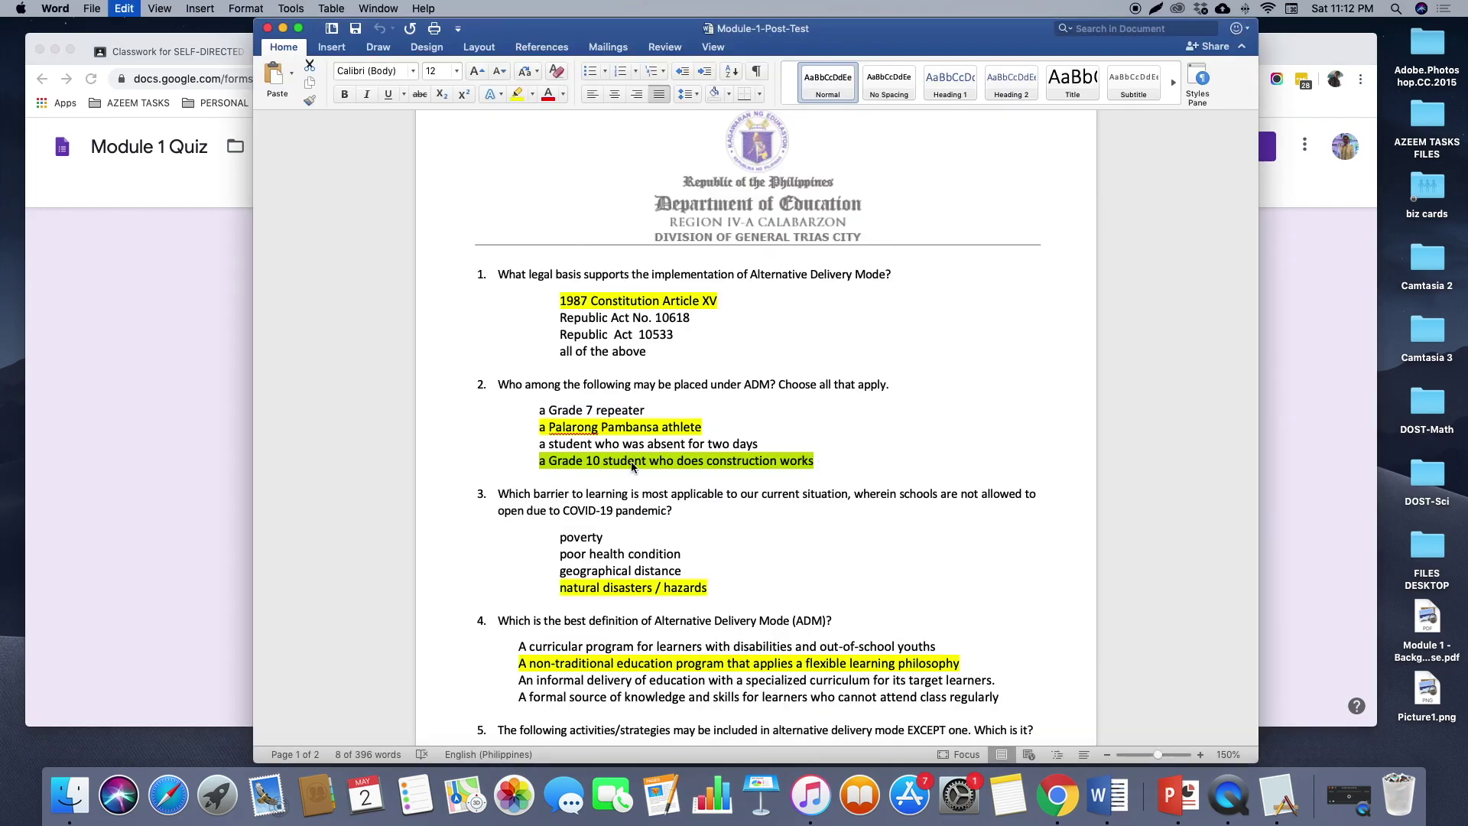
pyautogui.click(102, 586)
pyautogui.click(442, 645)
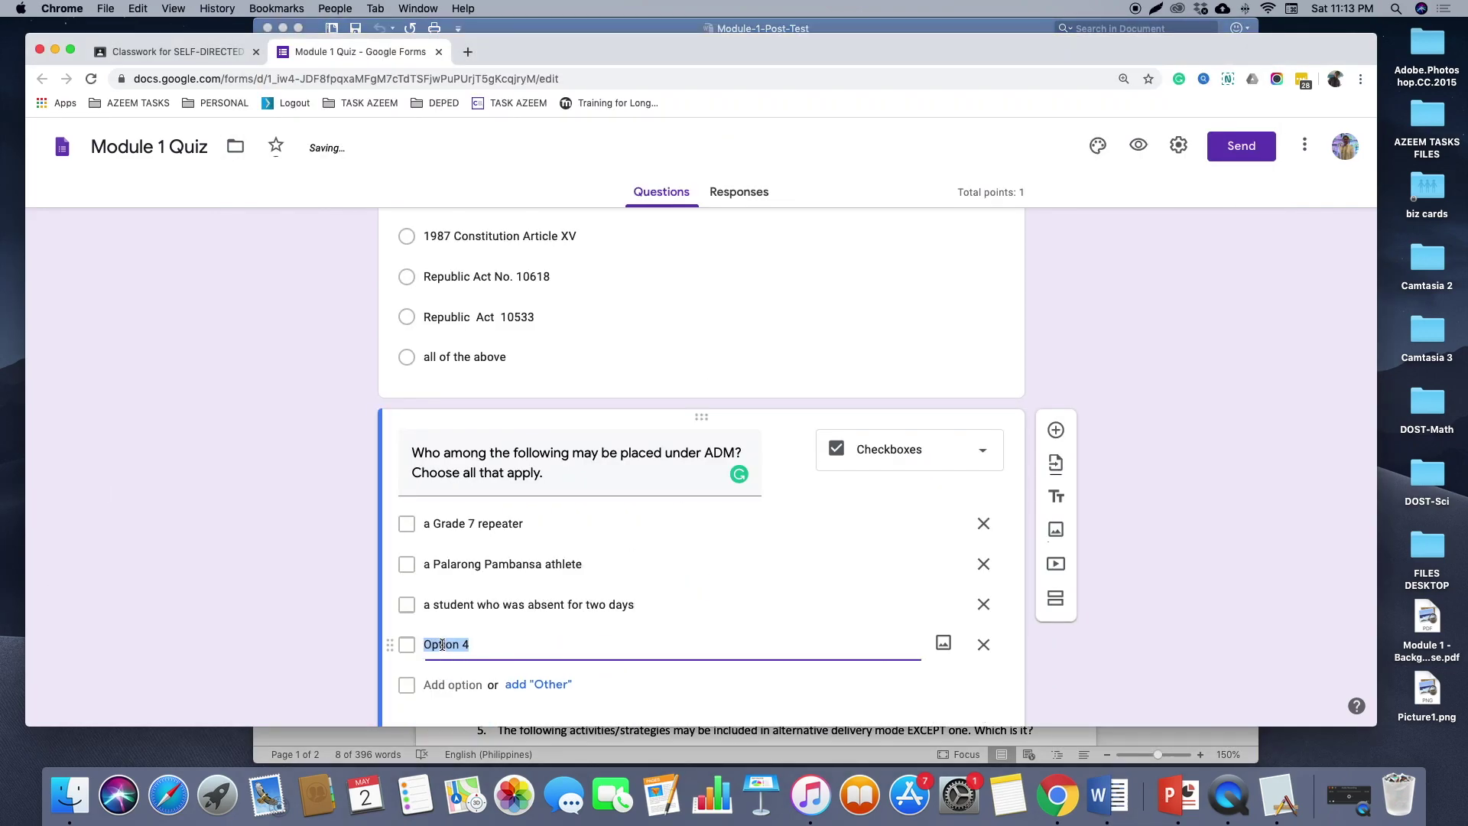
pyautogui.press('super+v')
pyautogui.scroll(-3, 443, 659)
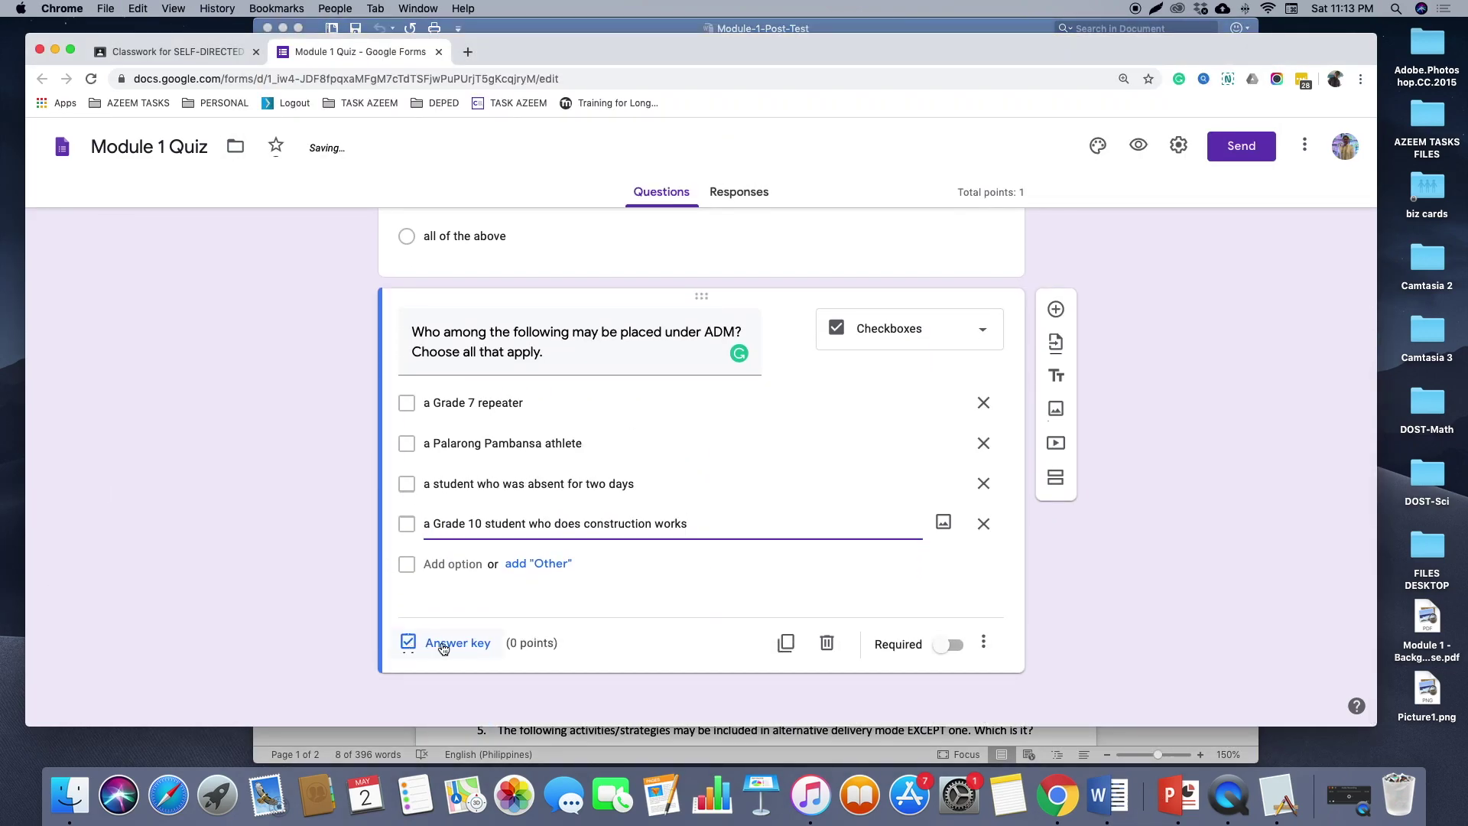
pyautogui.click(448, 669)
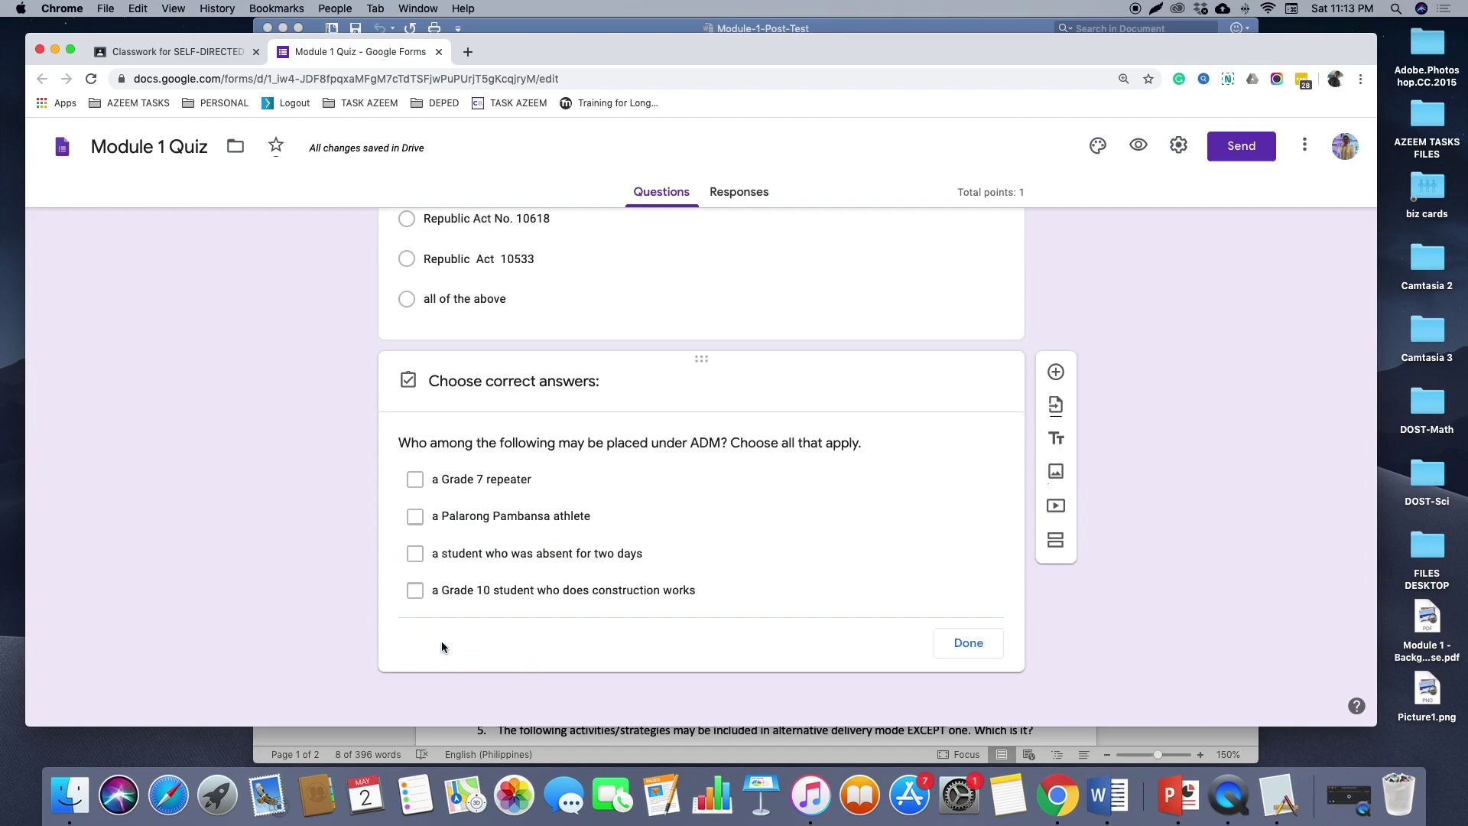
# Key the Palarong Pambansa athlete and Grade 10 student answers correct for 2 points, and make question 2 required
pyautogui.click(1115, 797)
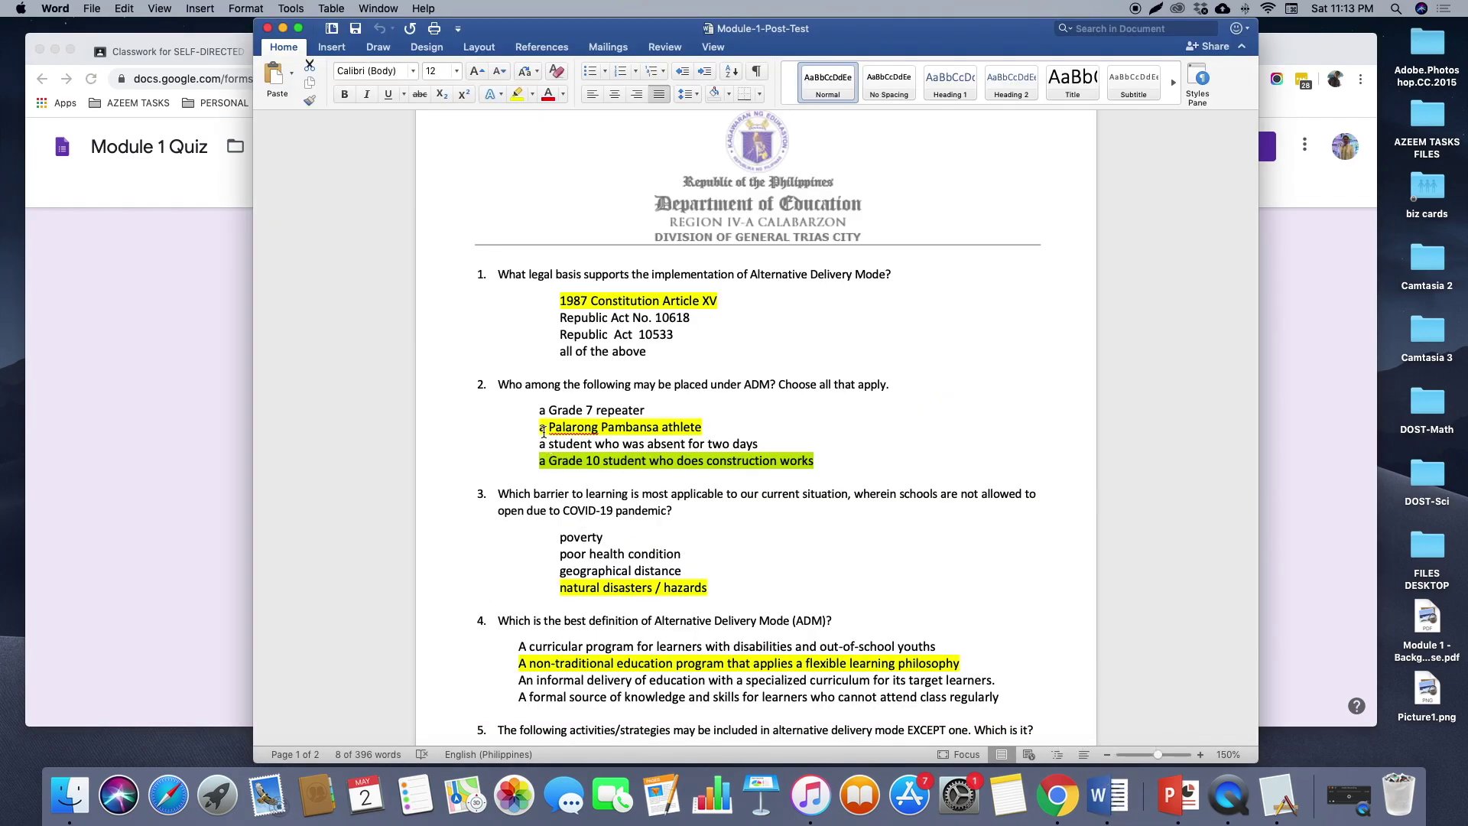
pyautogui.click(1055, 803)
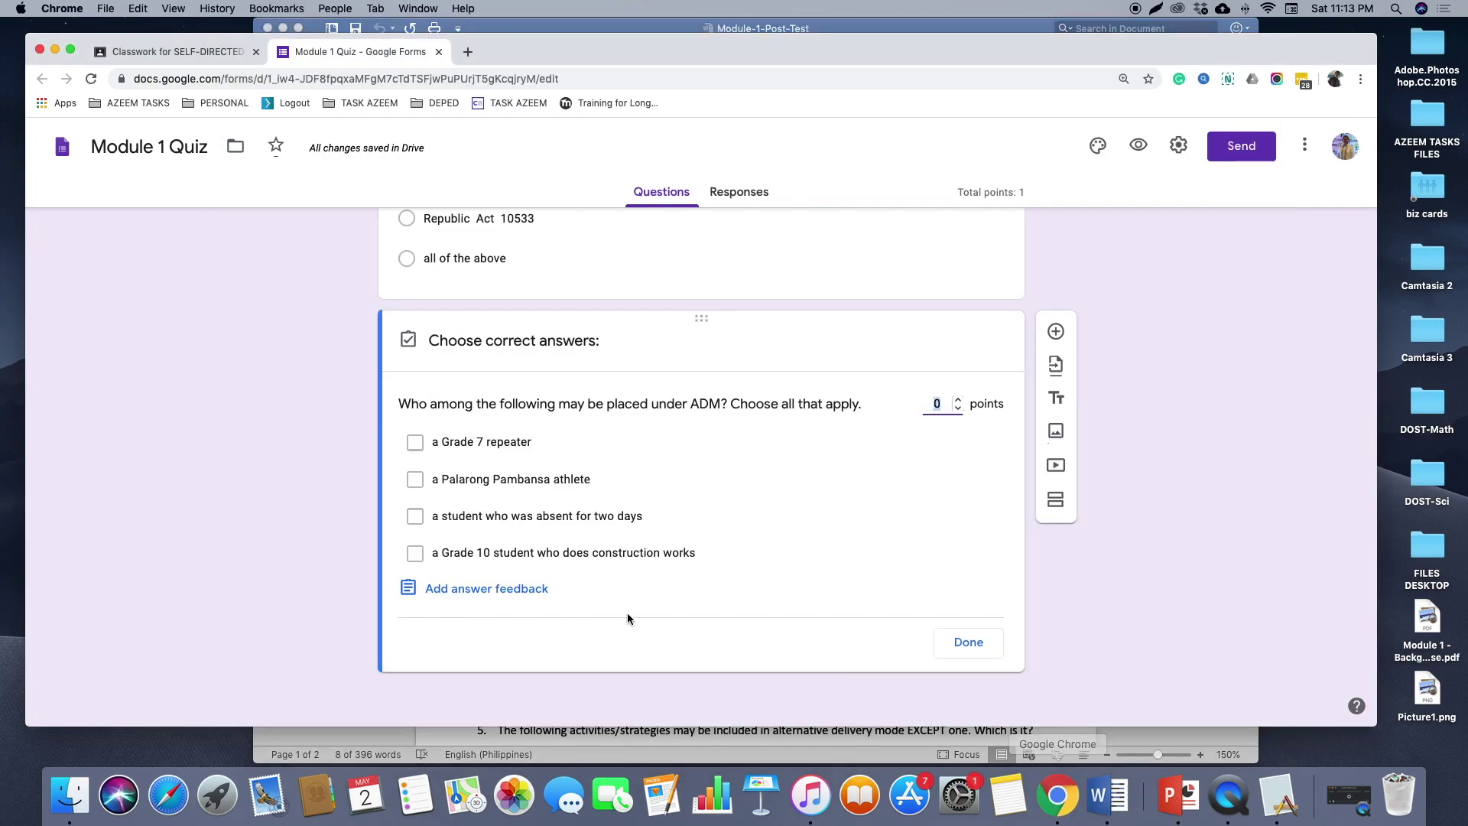
pyautogui.click(415, 482)
pyautogui.click(415, 553)
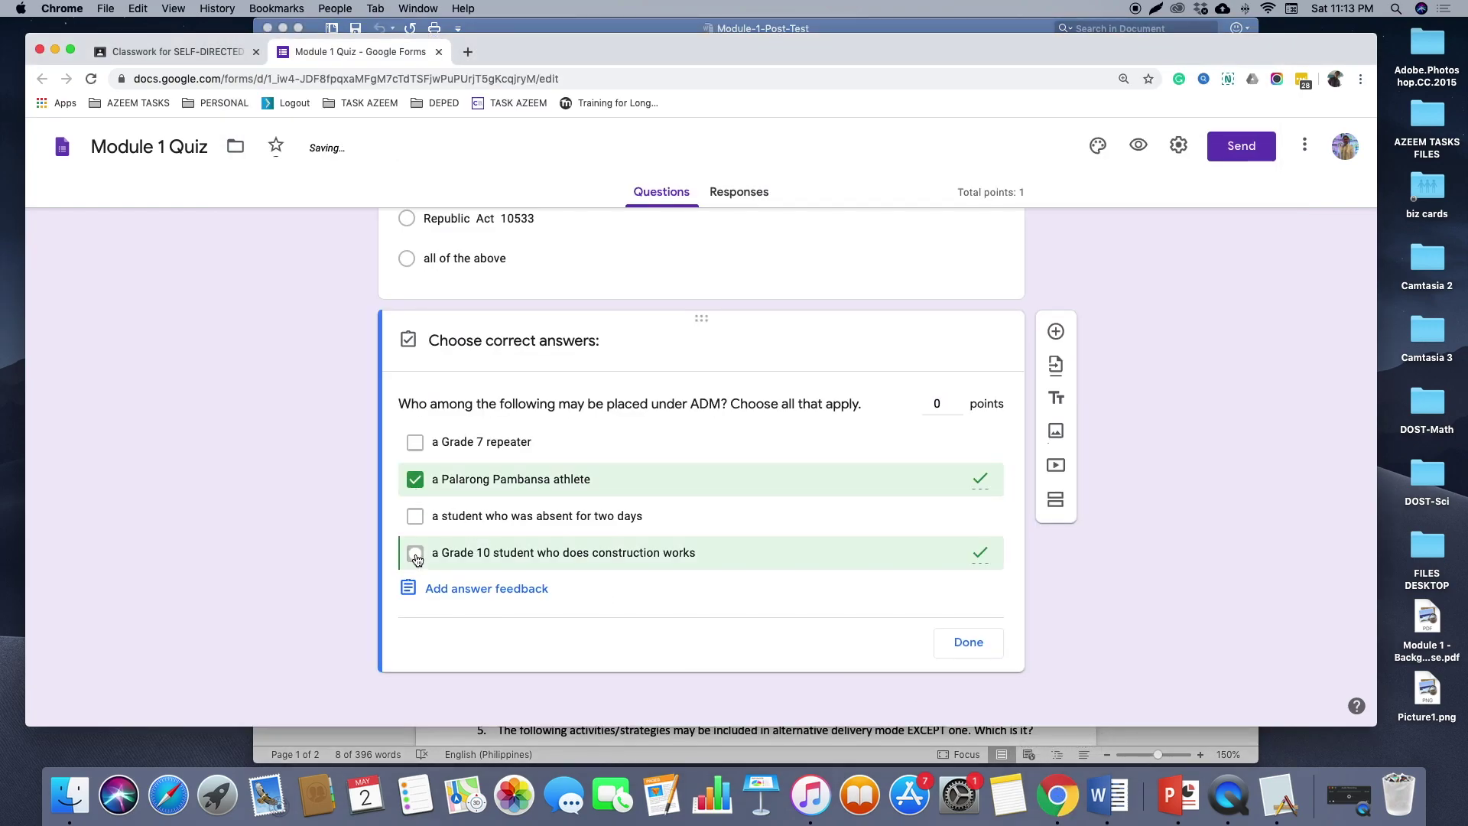
pyautogui.doubleClick(924, 404)
pyautogui.write('2')
pyautogui.click(970, 644)
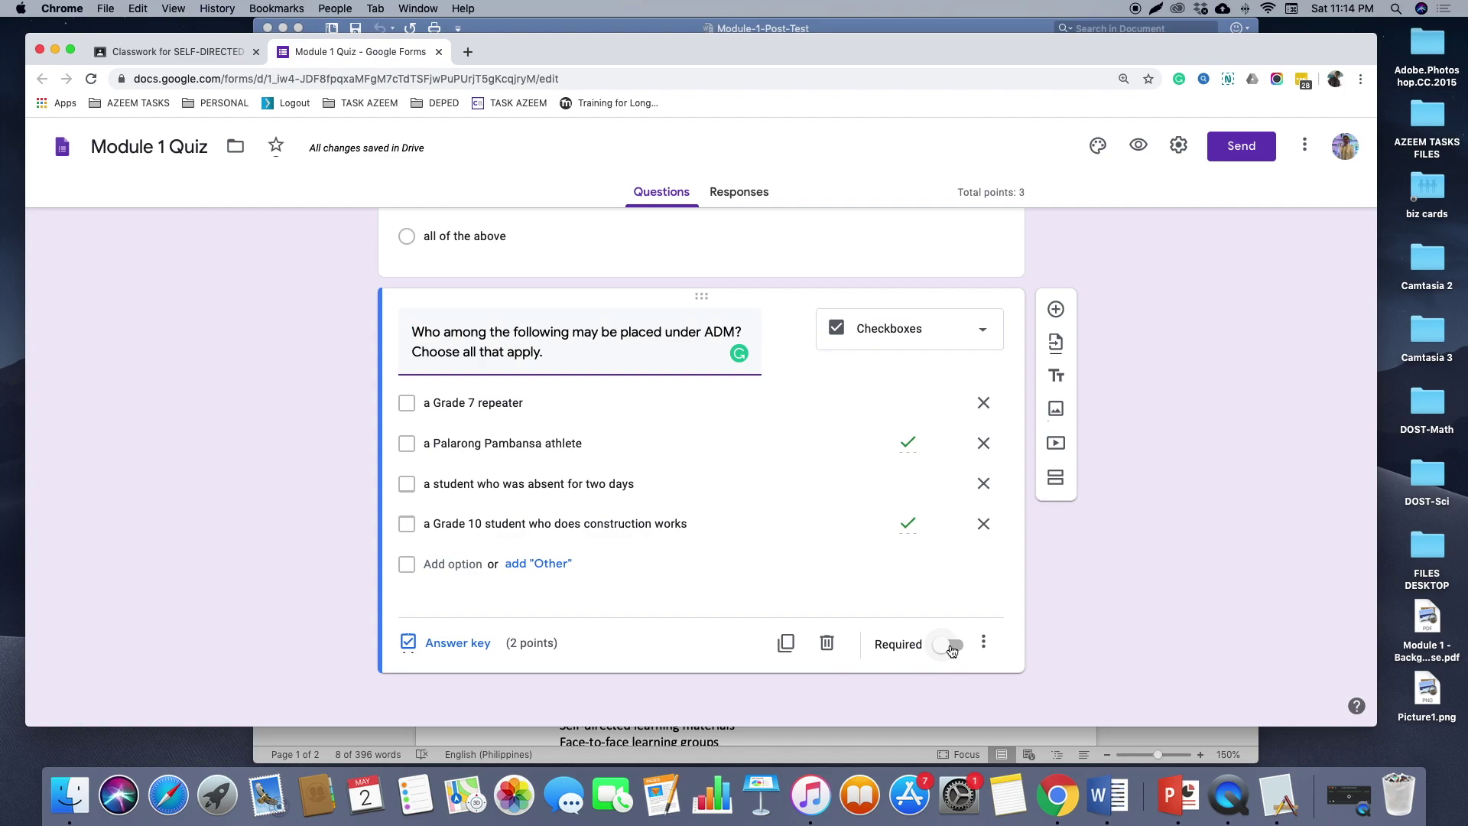
pyautogui.click(951, 646)
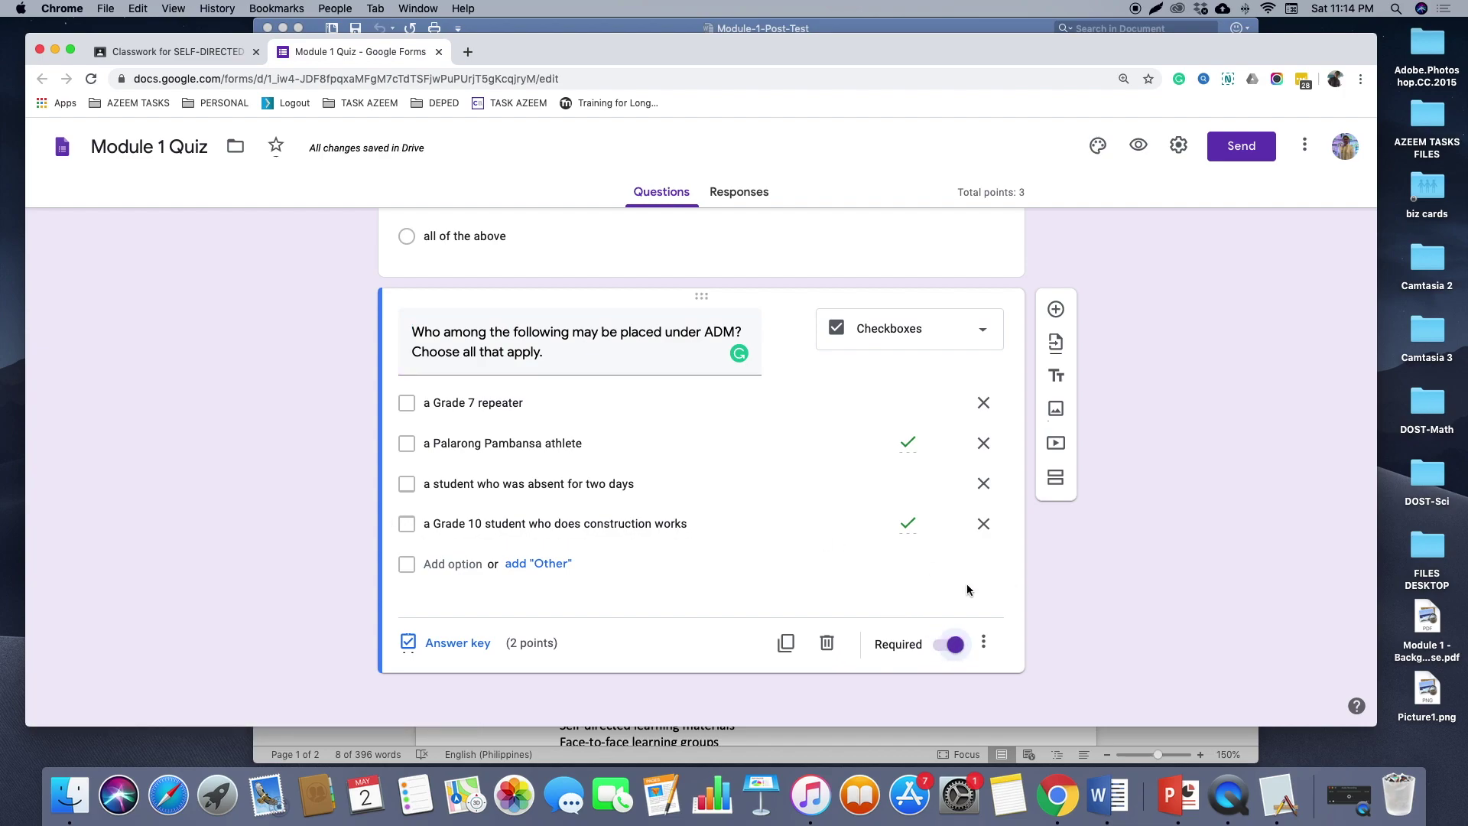
pyautogui.click(1117, 799)
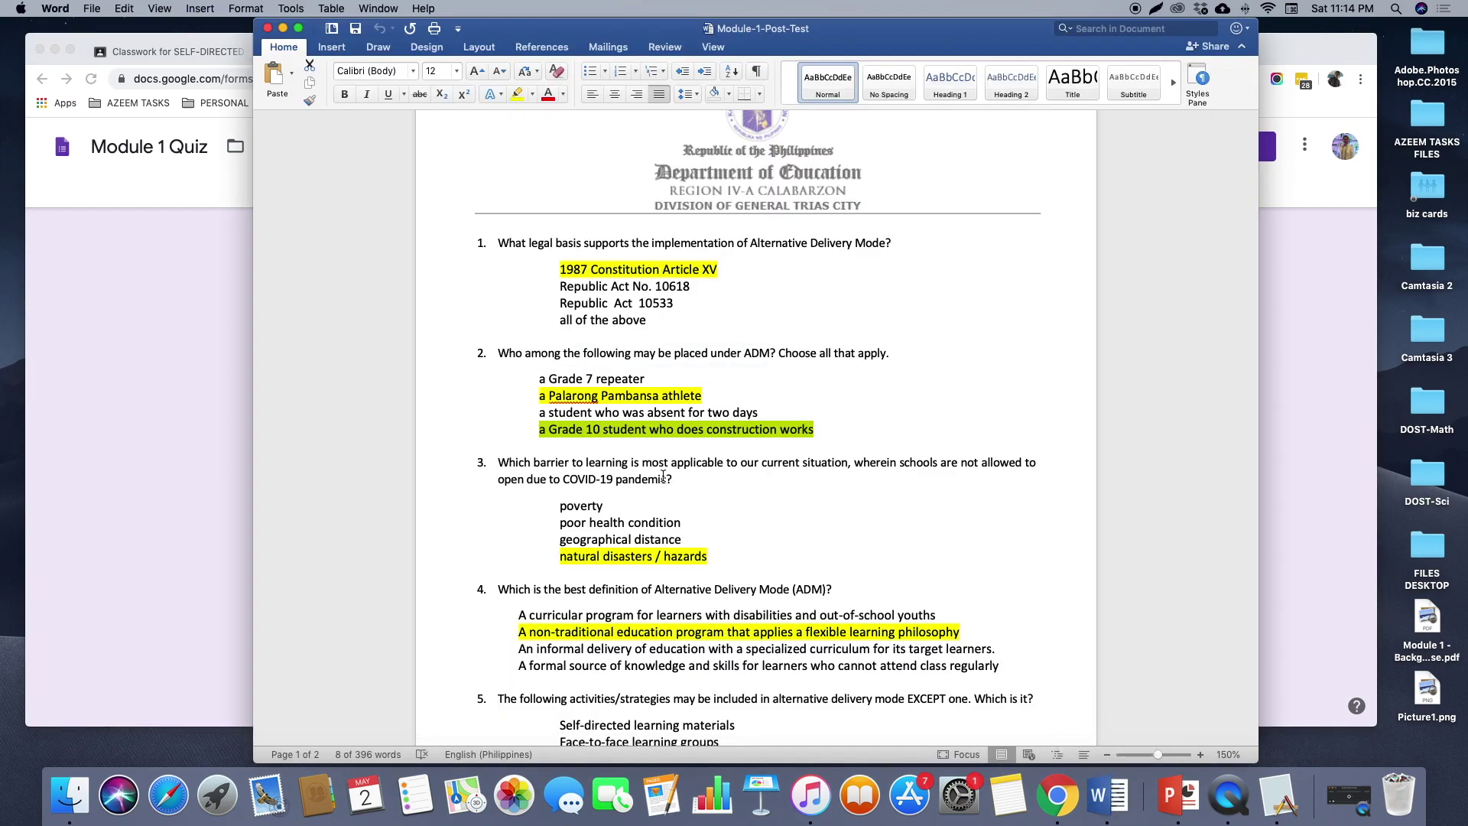
pyautogui.scroll(-5, 665, 476)
pyautogui.moveTo(562, 245)
pyautogui.mouseDown()
pyautogui.moveTo(678, 358)
pyautogui.moveTo(735, 506)
pyautogui.mouseUp()
# Finish the remaining questions' answer keys for a 12-point total and close the form
pyautogui.click(734, 505)
pyautogui.scroll(-1, 734, 504)
pyautogui.press('super+Tab')
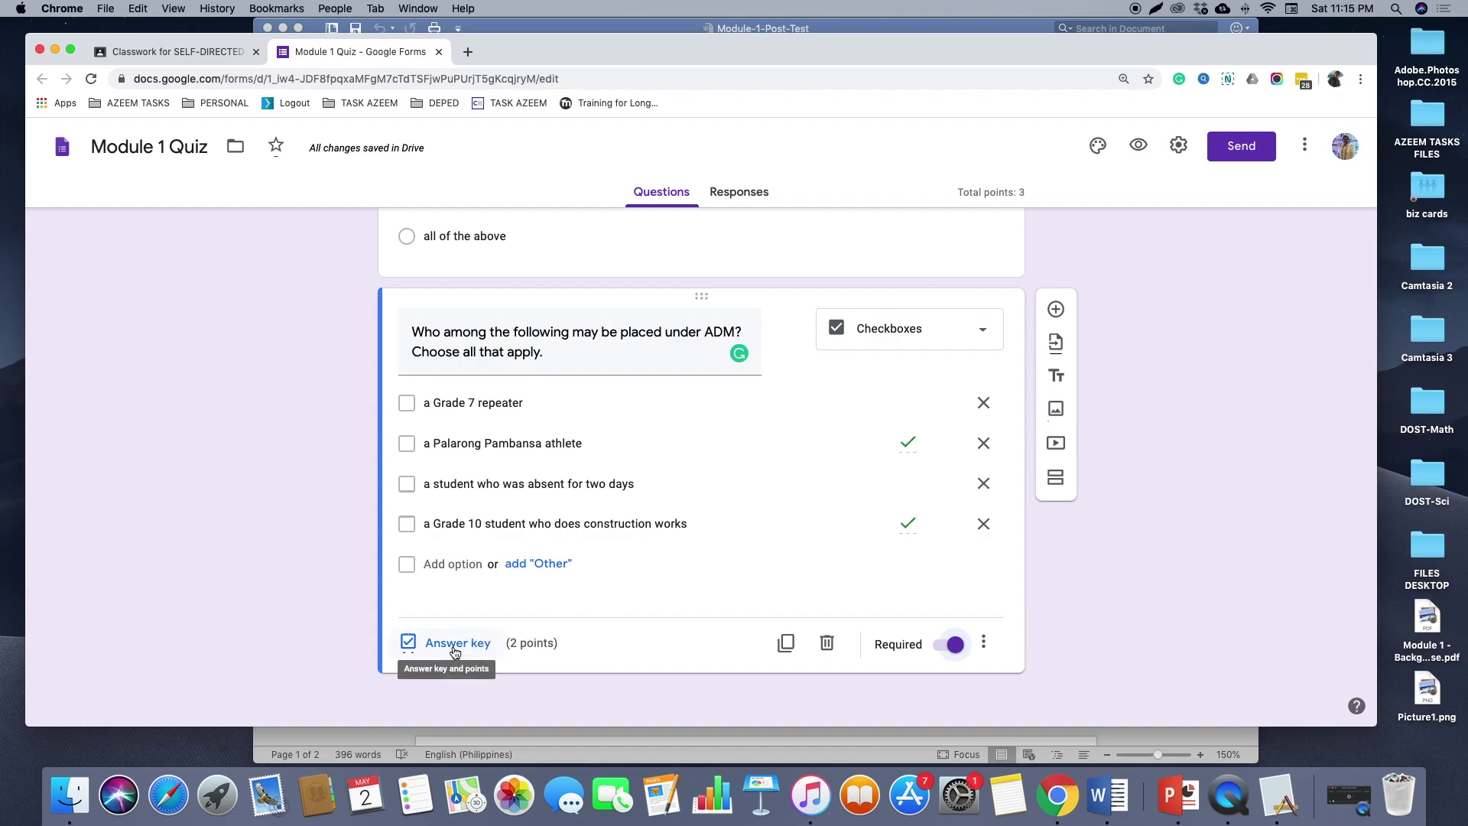
pyautogui.moveTo(643, 495)
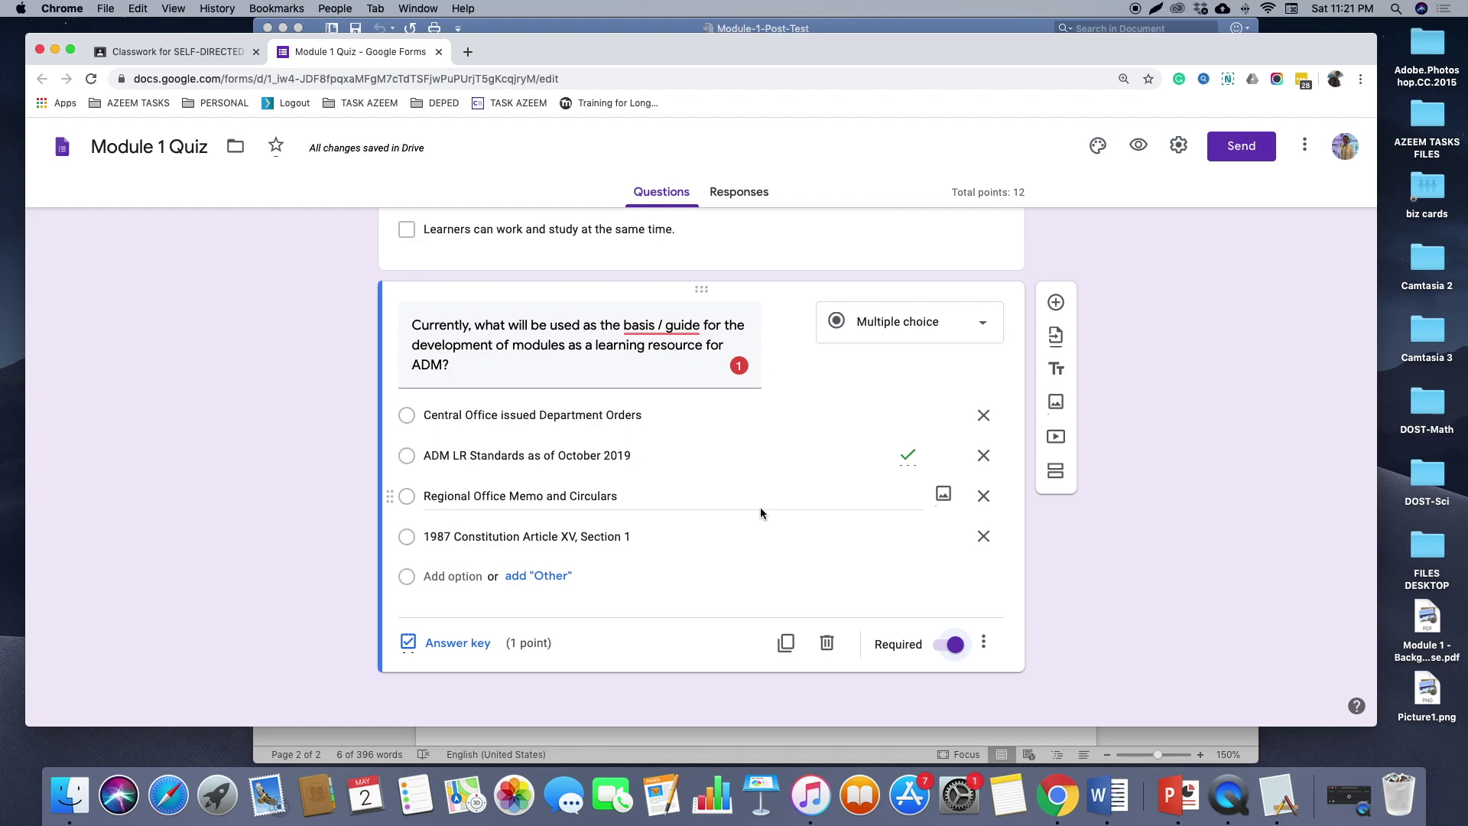
pyautogui.press('super+z')
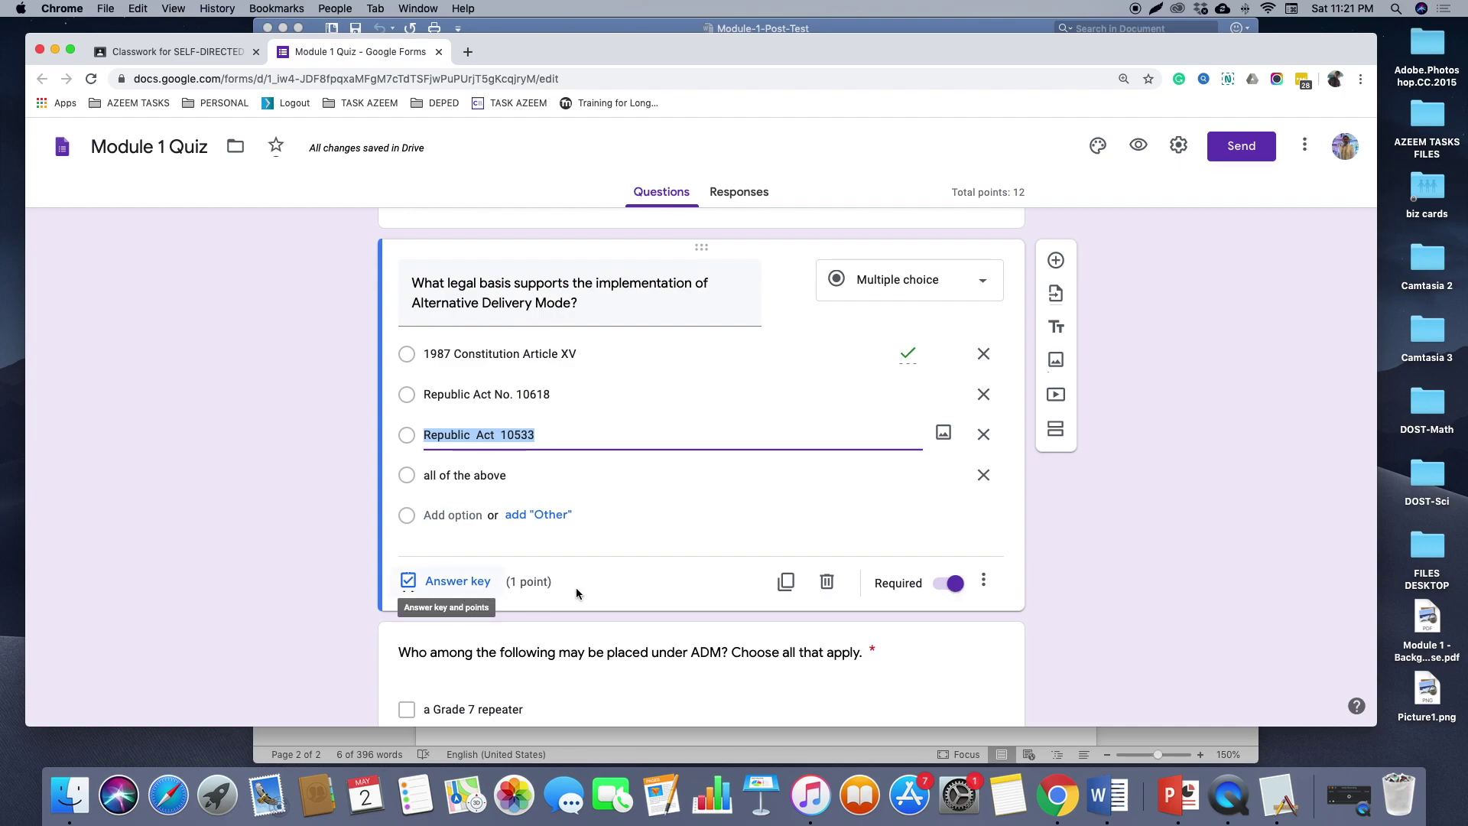
pyautogui.scroll(-1, 533, 581)
pyautogui.scroll(-4, 533, 581)
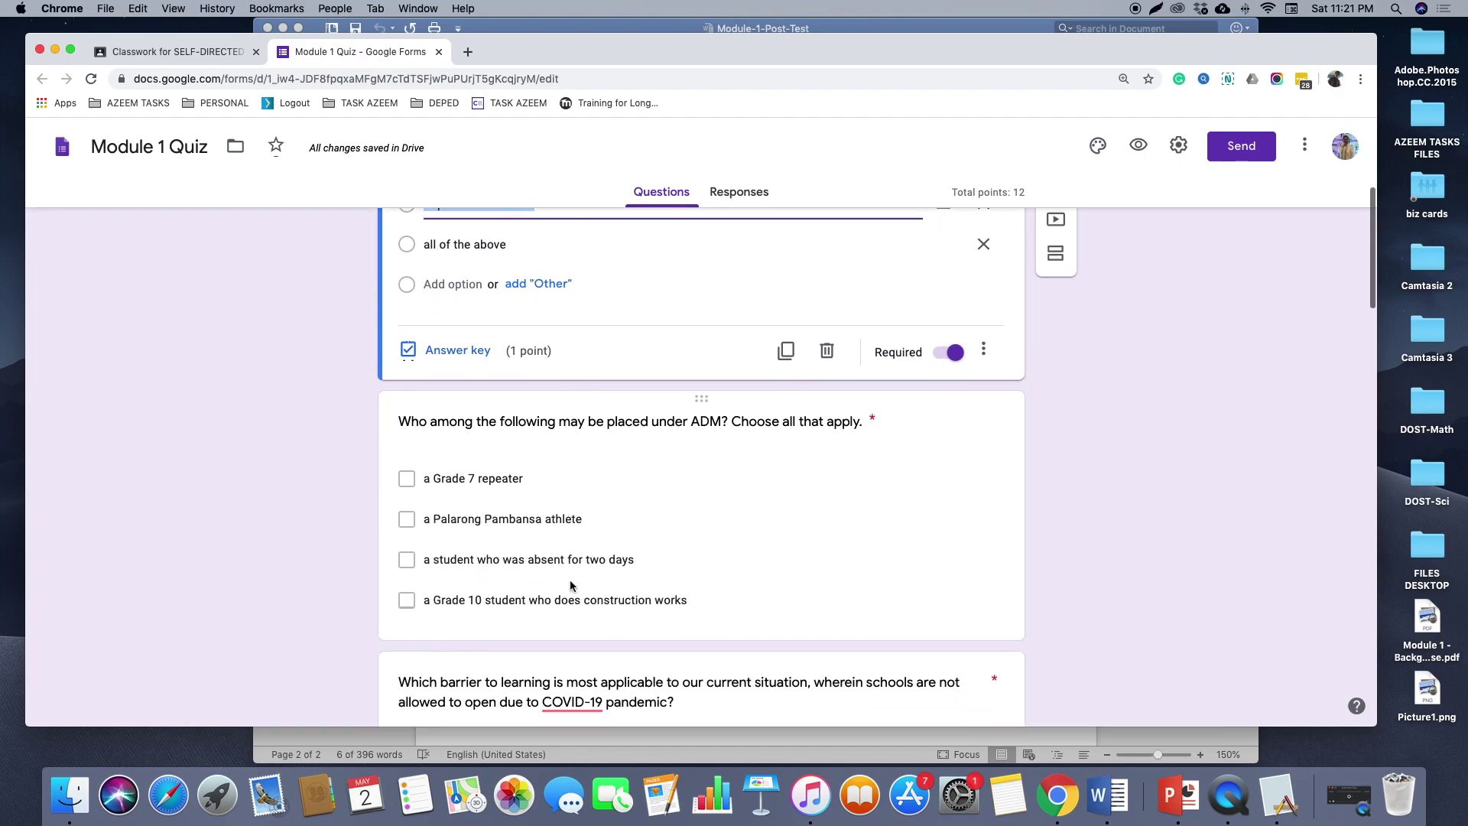
pyautogui.scroll(3, 538, 482)
pyautogui.scroll(-1, 613, 498)
pyautogui.click(613, 499)
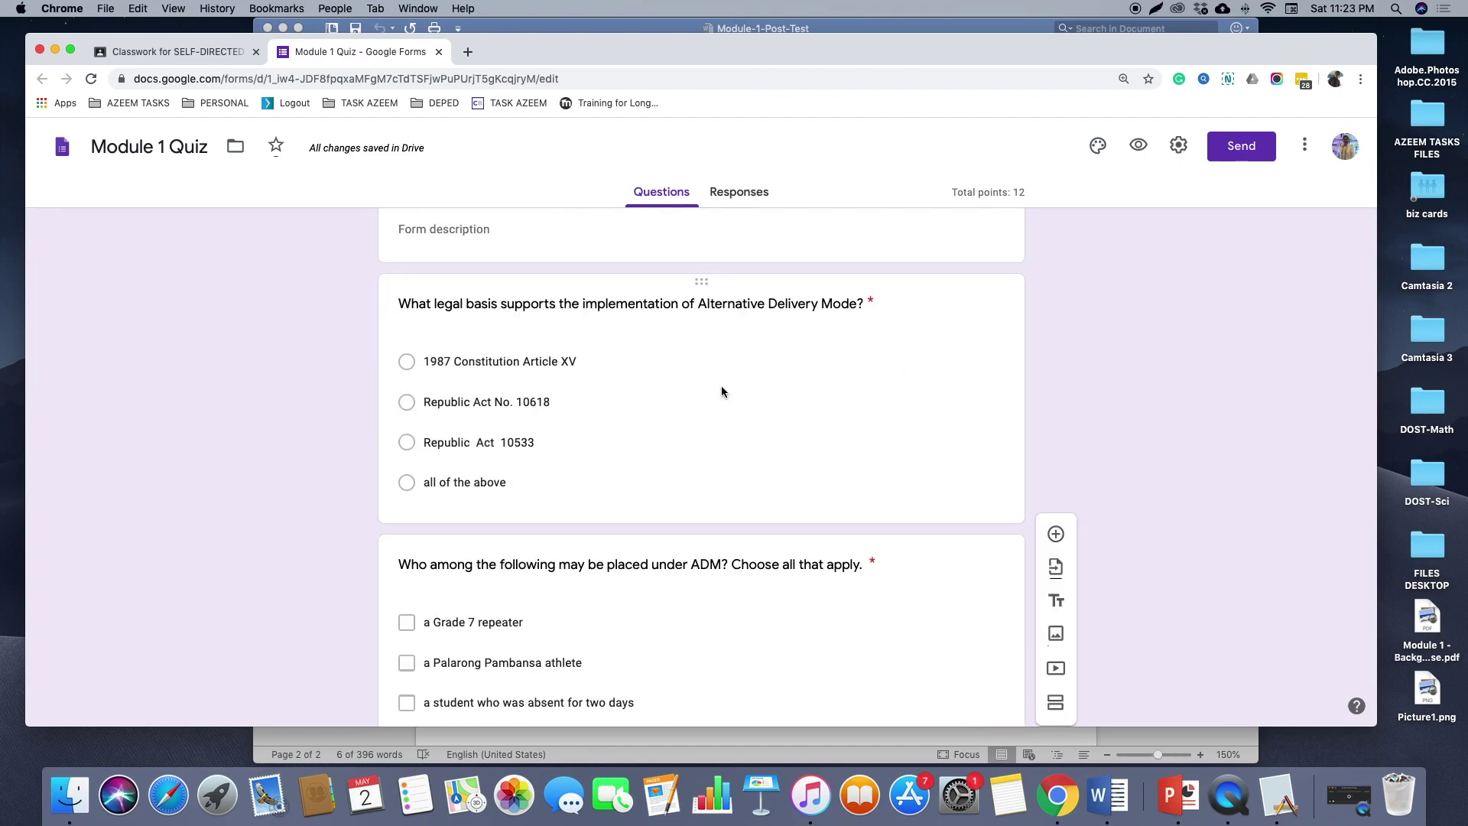
pyautogui.scroll(-5, 721, 386)
pyautogui.scroll(-5, 721, 386)
pyautogui.scroll(-5, 721, 385)
pyautogui.scroll(-2, 722, 386)
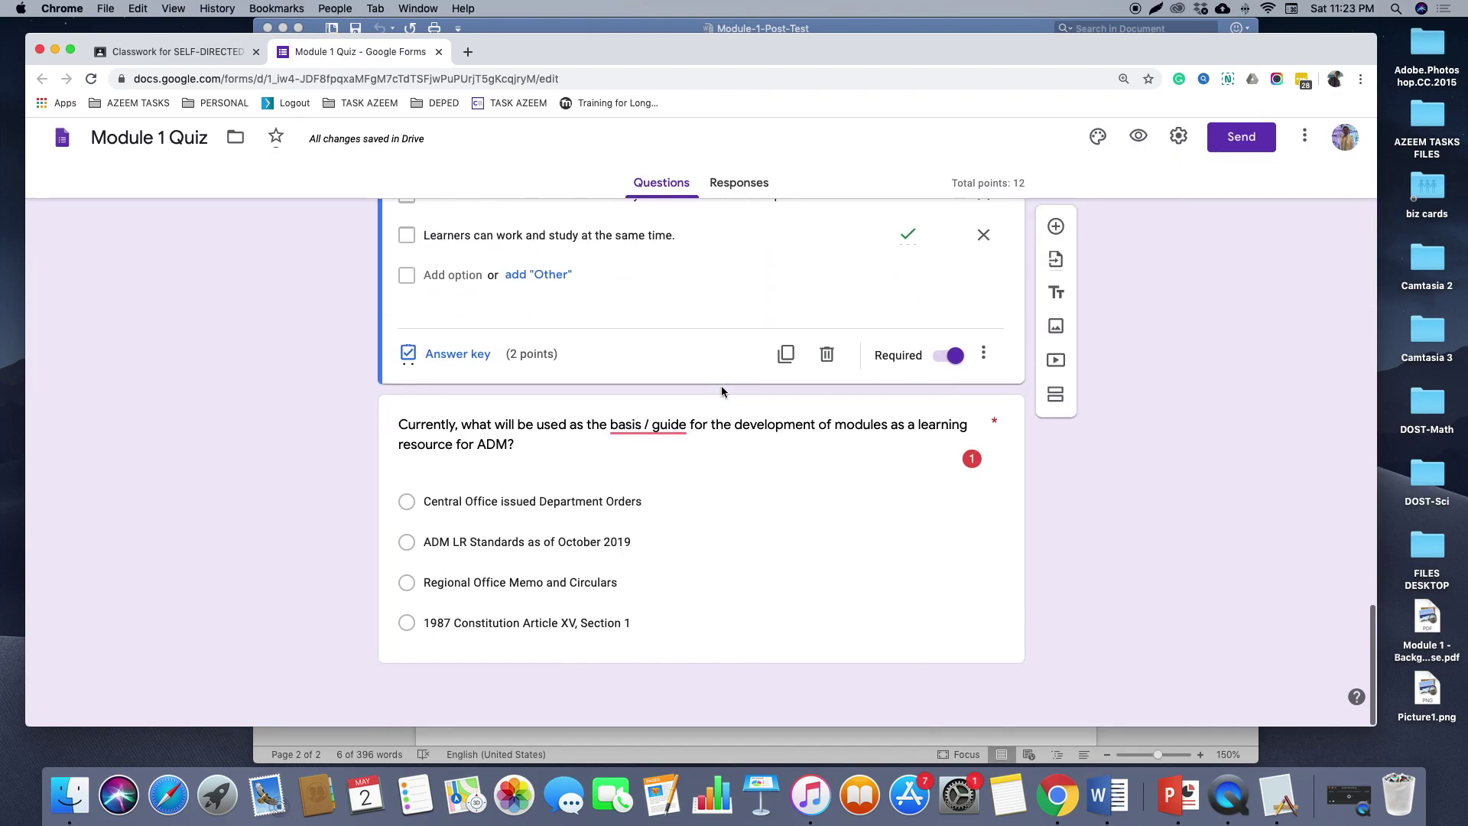
pyautogui.scroll(4, 721, 385)
pyautogui.scroll(5, 721, 387)
pyautogui.scroll(5, 721, 387)
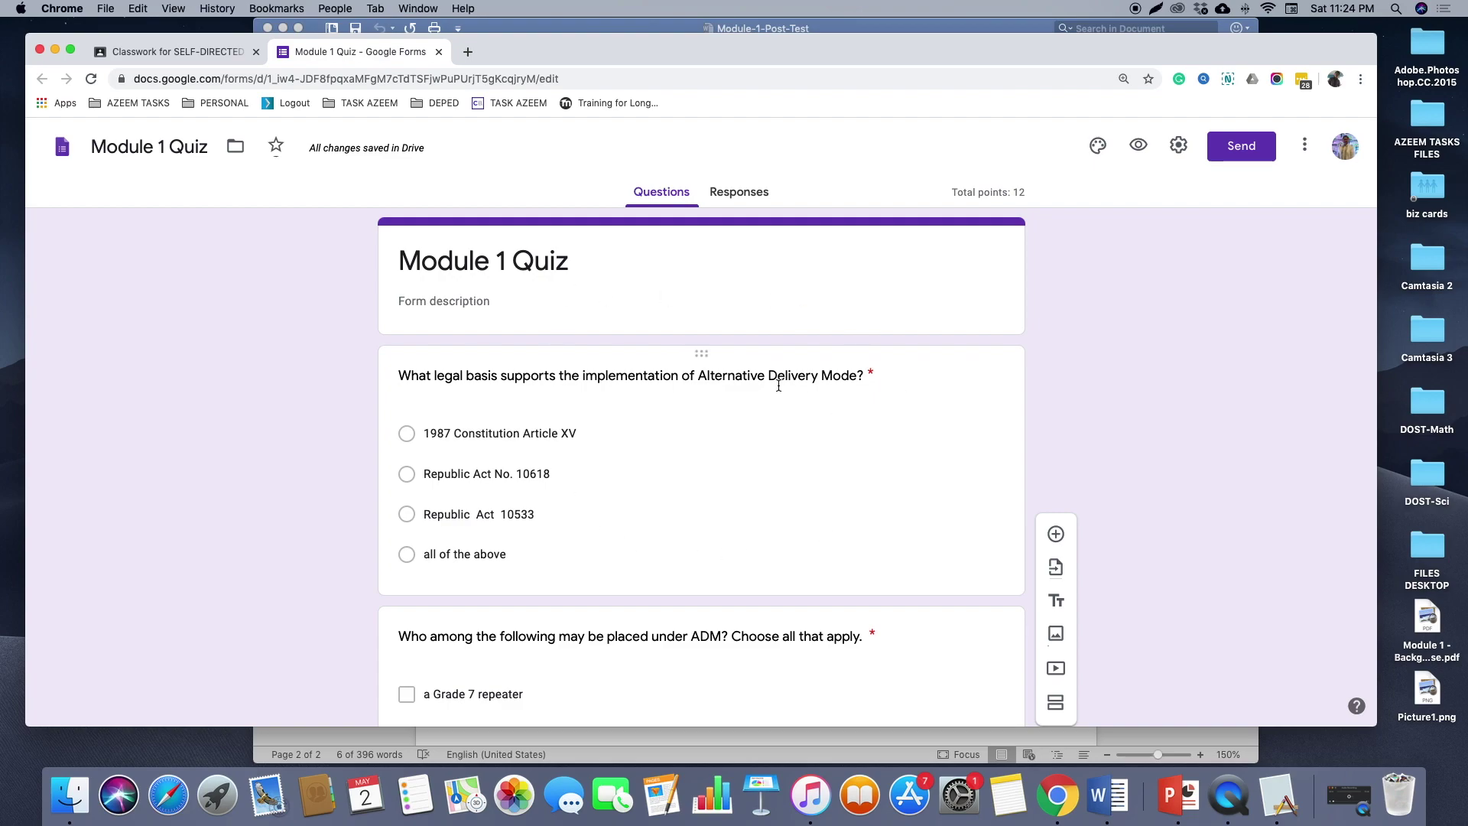
pyautogui.click(439, 53)
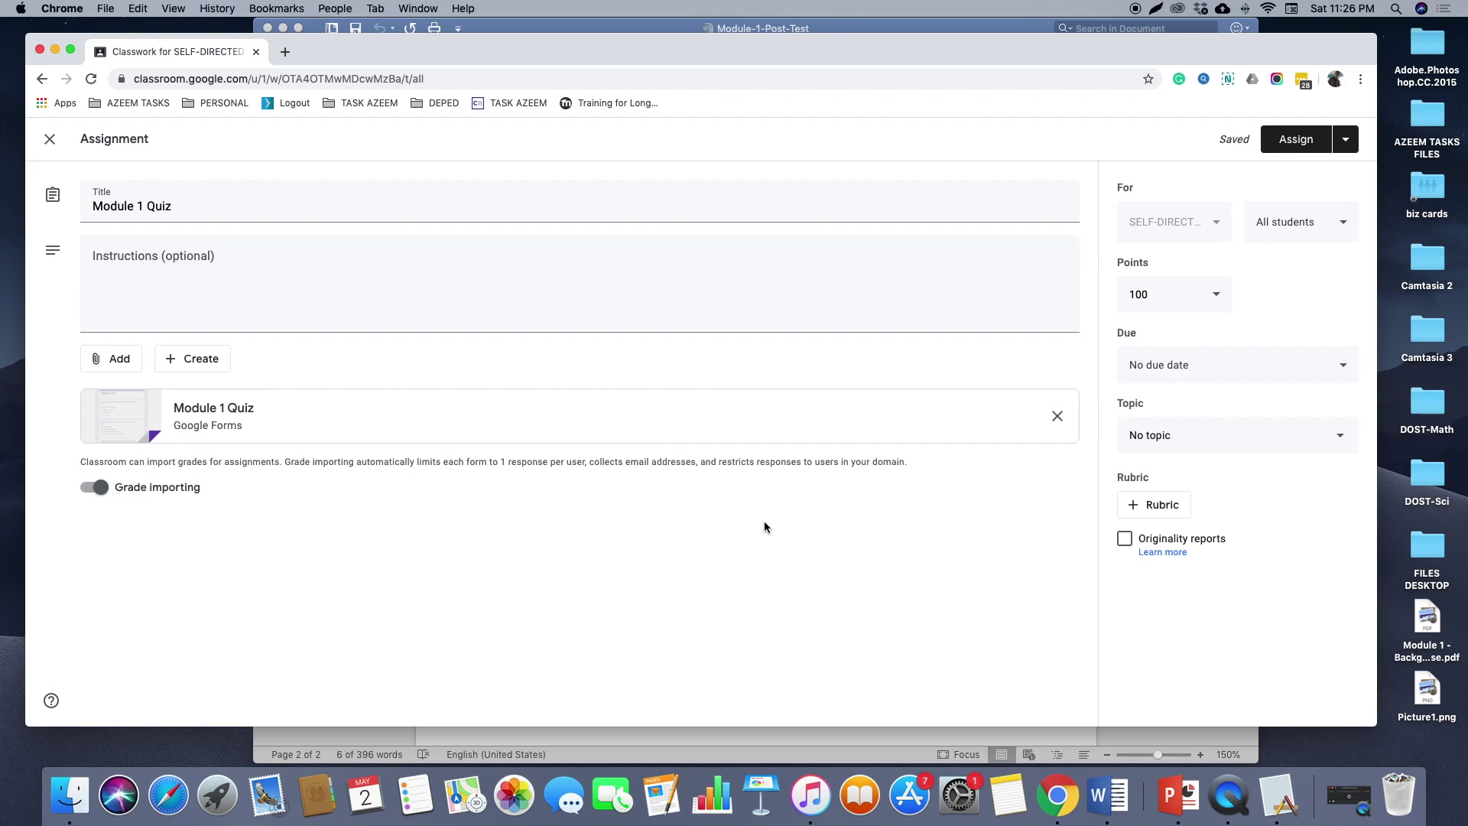
# Change the assignment's points from 100 to 12 and open the Assign dropdown
pyautogui.click(1156, 295)
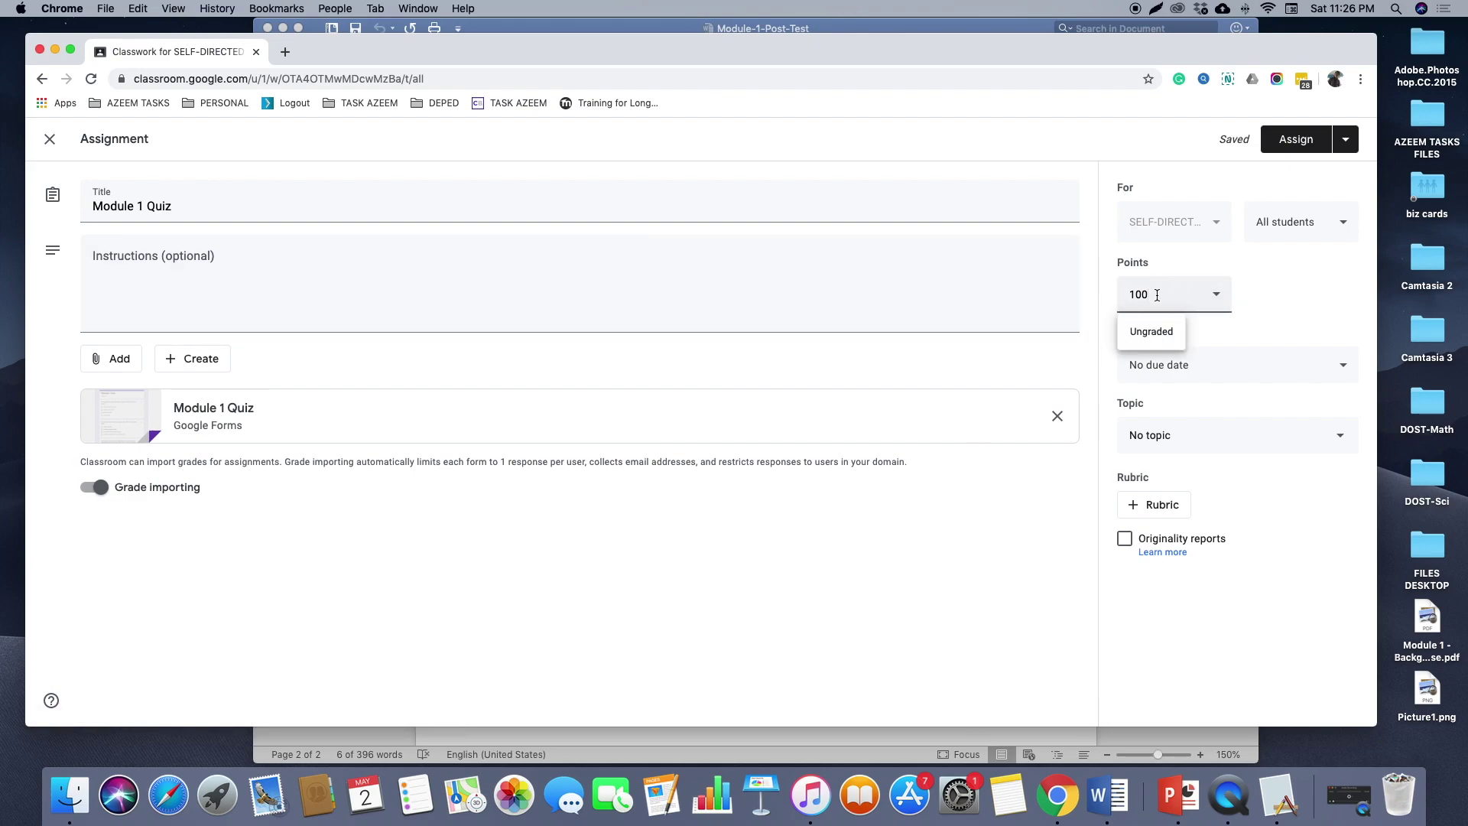
pyautogui.press('BackSpace')
pyautogui.press('BackSpace')
pyautogui.write('2')
pyautogui.click(1273, 290)
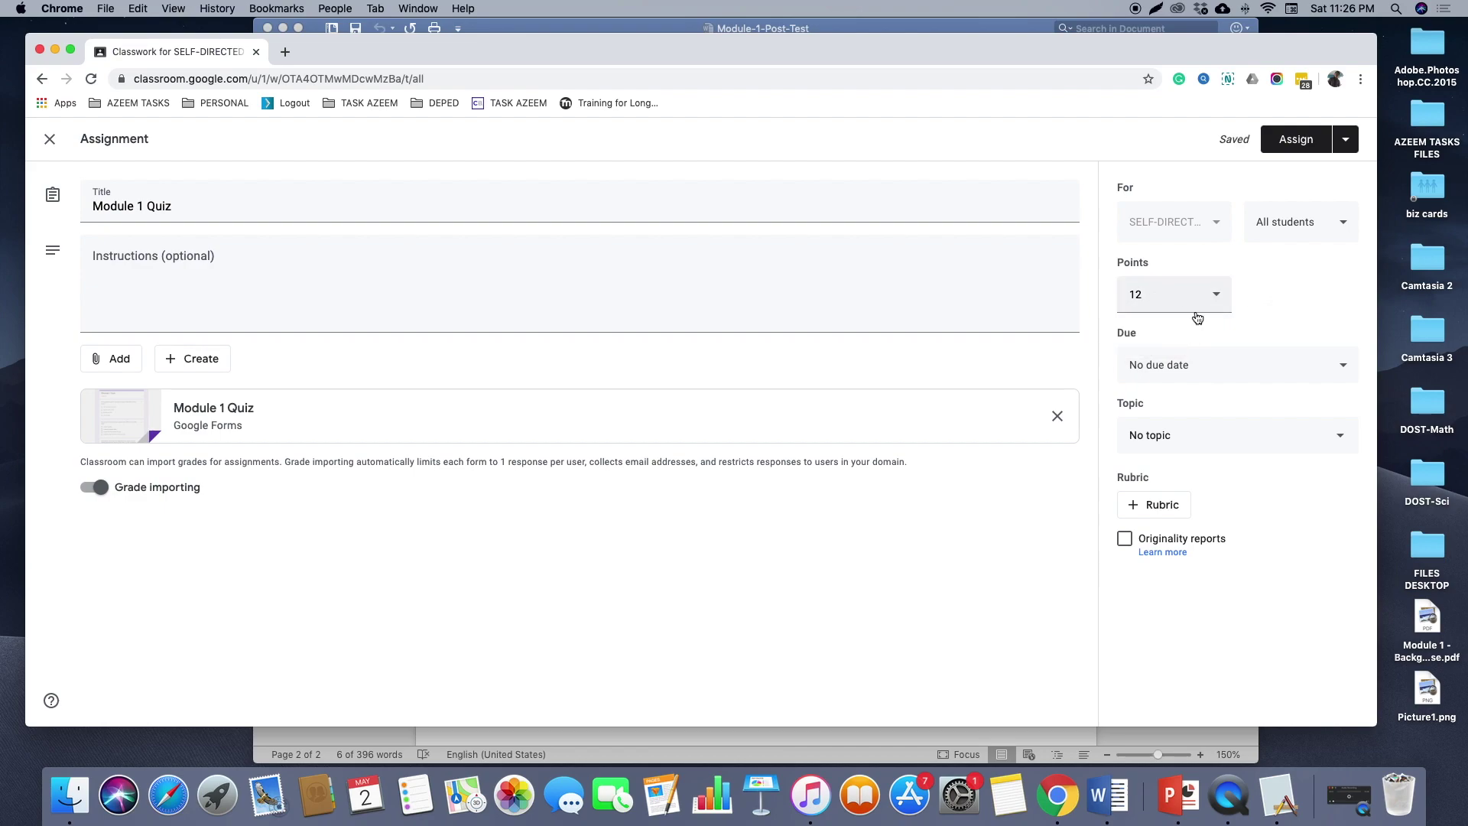
pyautogui.click(1345, 139)
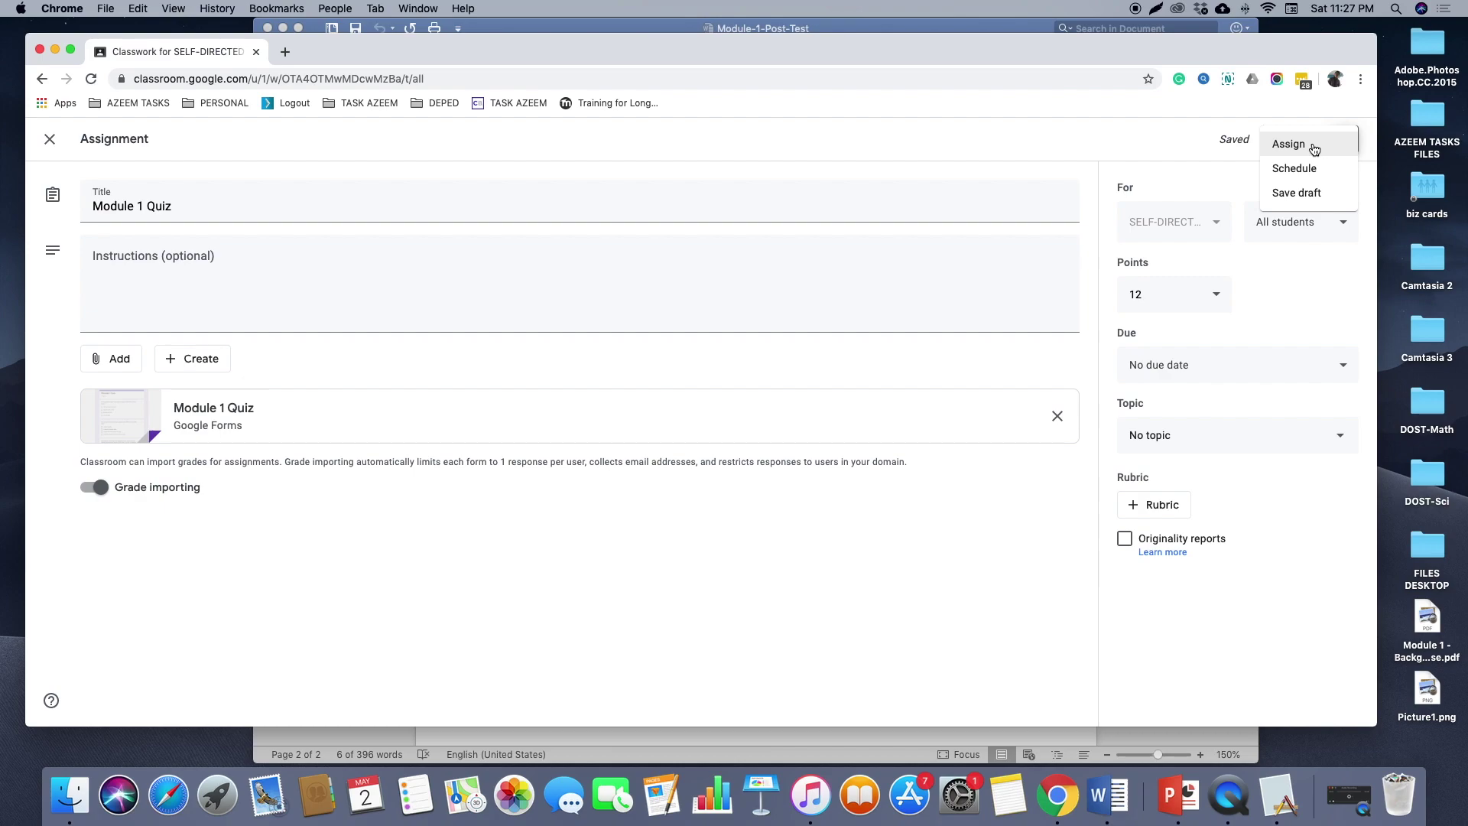
# Schedule the quiz to post on May 4 from the calendar, keeping the 3:30 PM time
pyautogui.click(1306, 170)
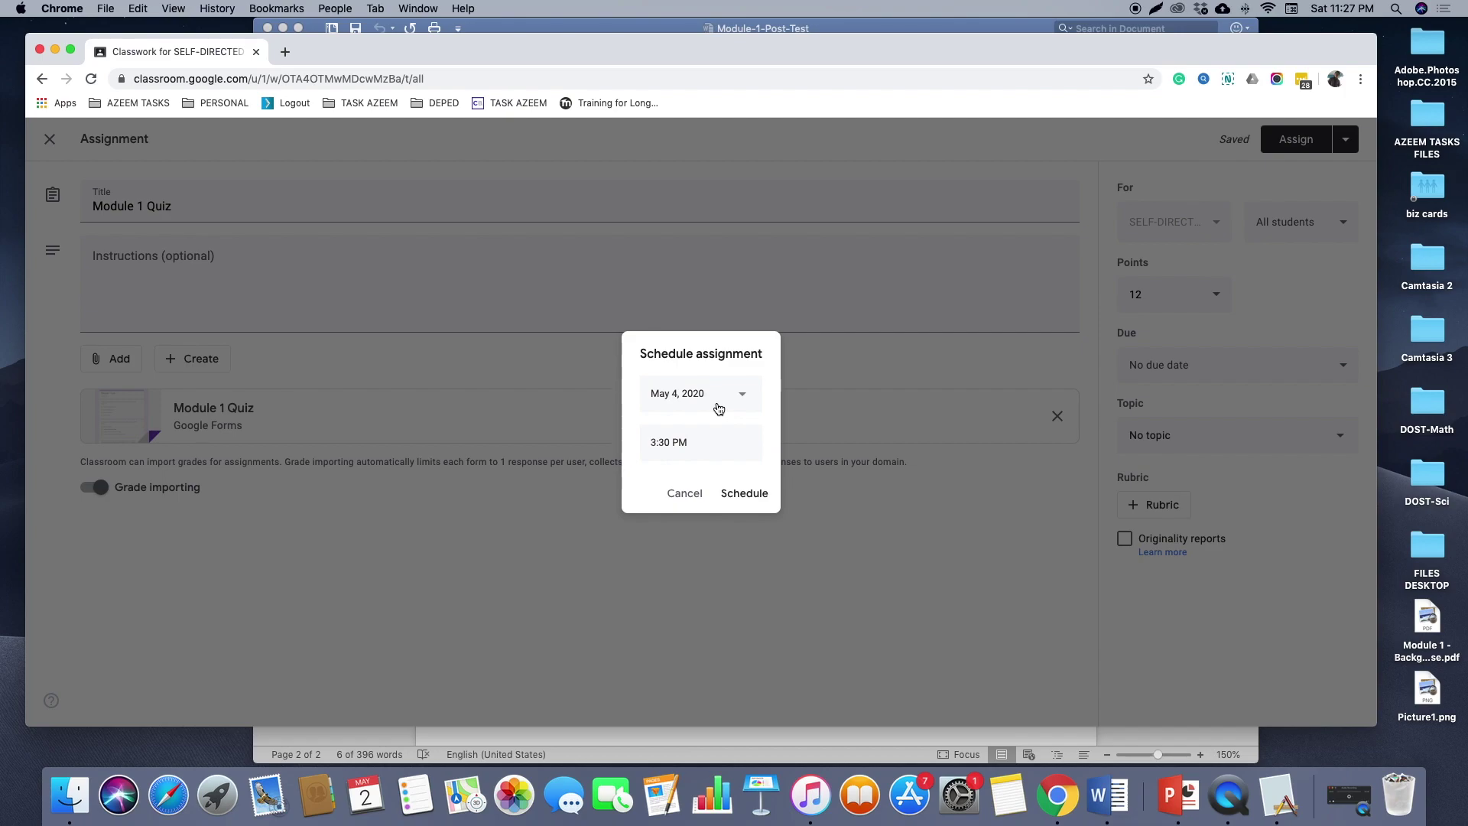
pyautogui.click(722, 407)
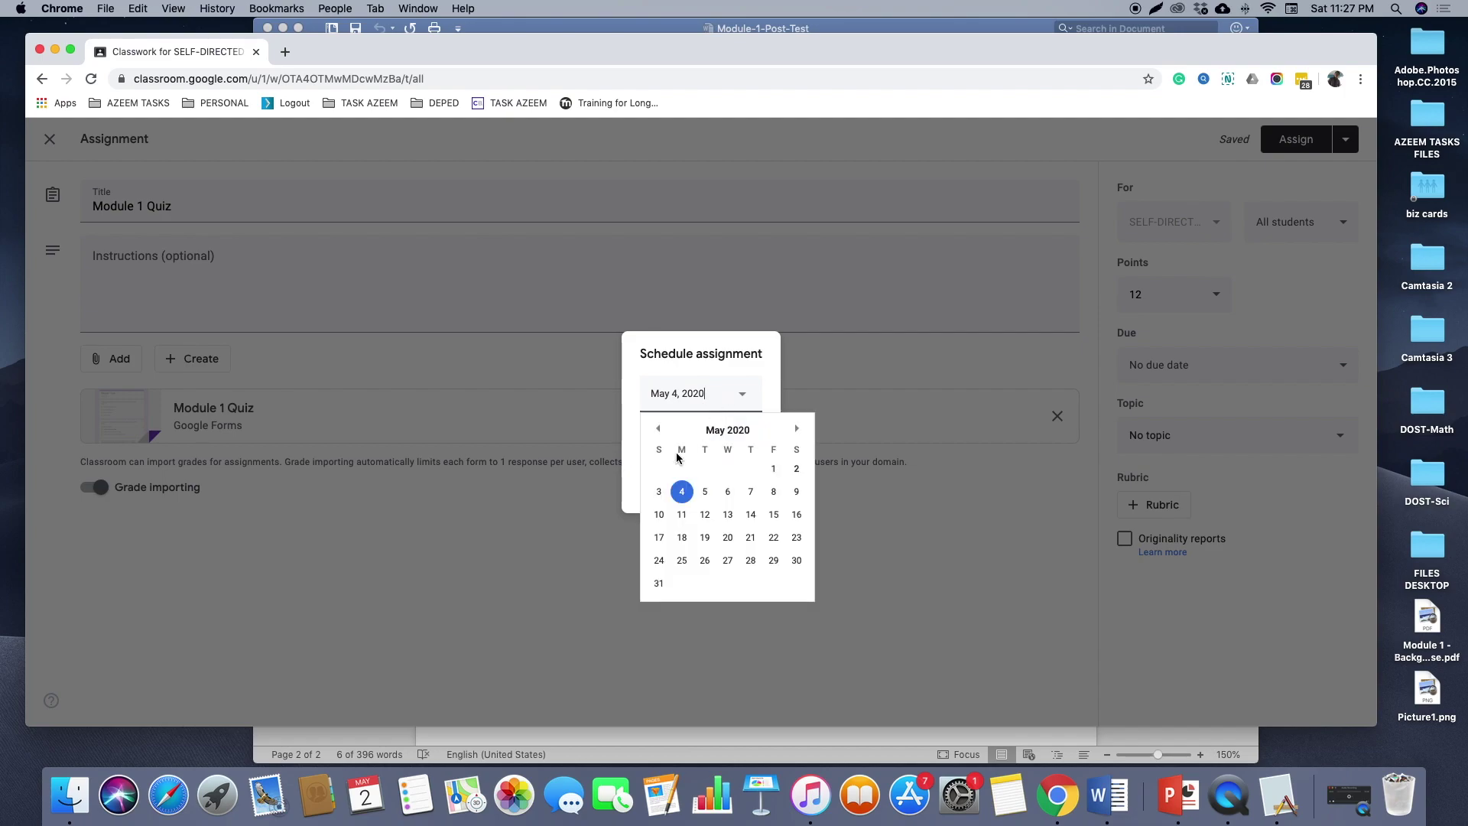
pyautogui.click(680, 491)
pyautogui.tripleClick(665, 446)
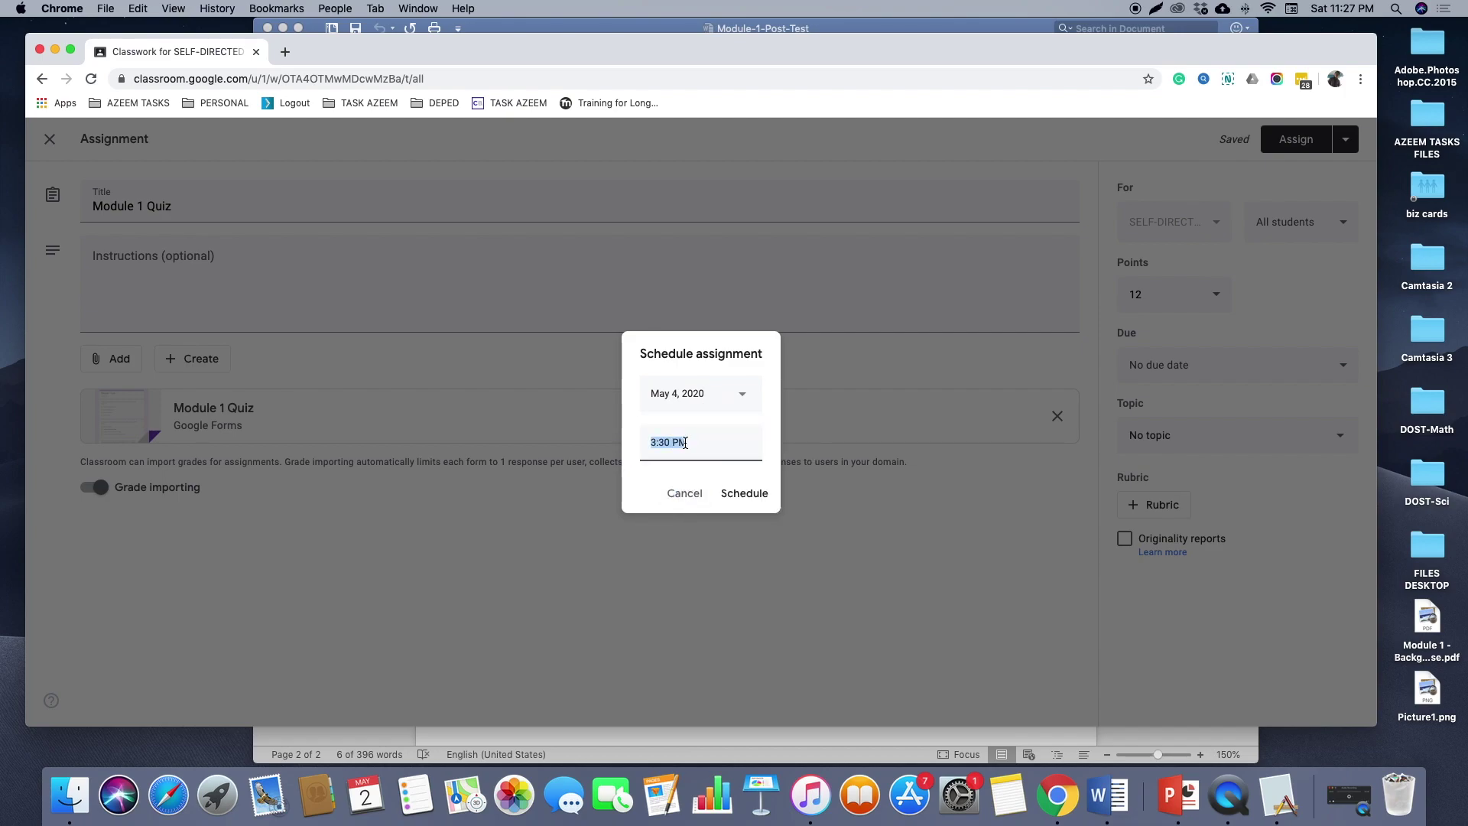
pyautogui.click(742, 502)
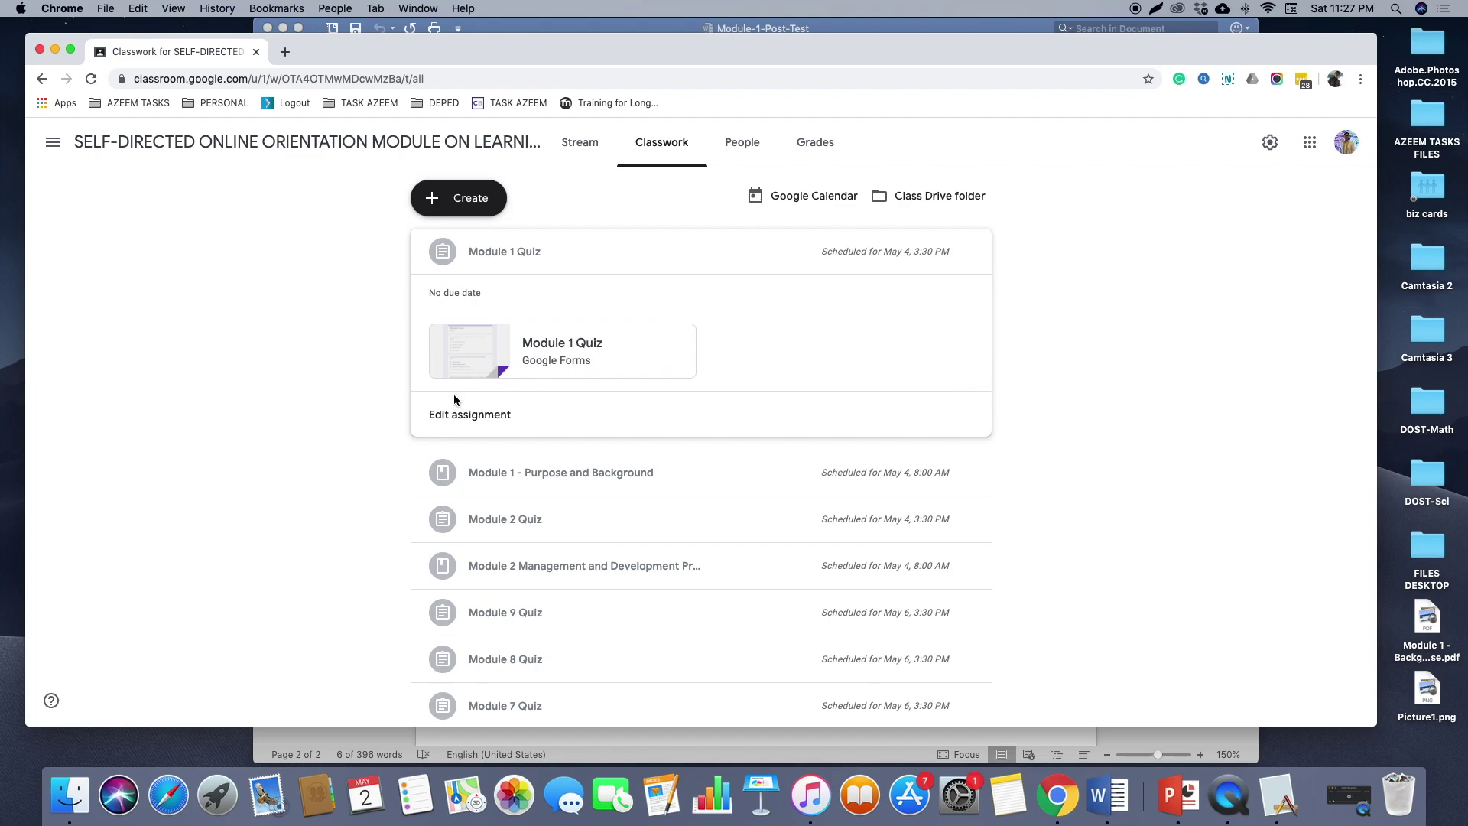
# Set the Module 1 Quiz assignment due date to May 4, 11:59 PM and reschedule it
pyautogui.click(451, 424)
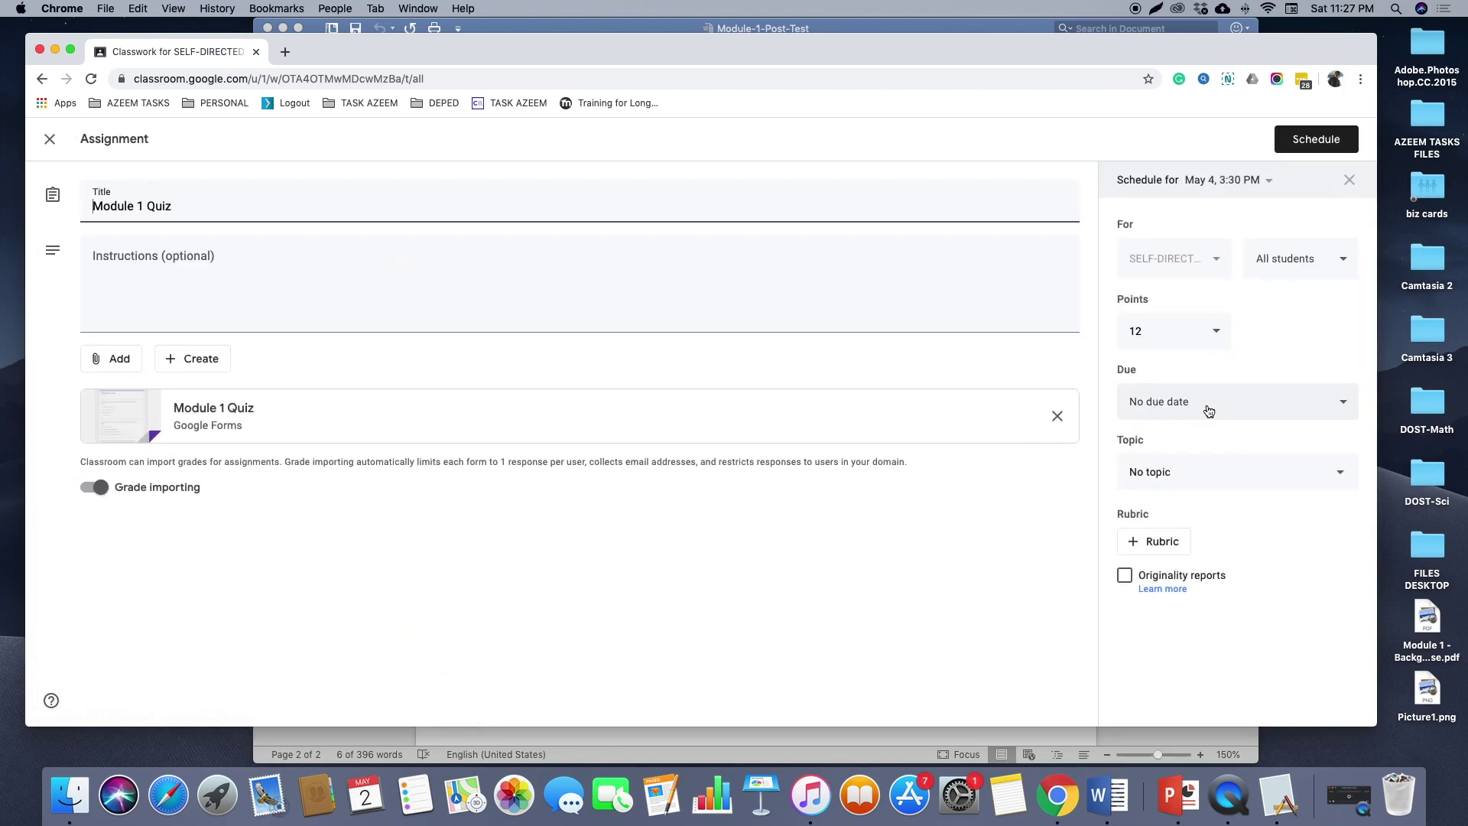
pyautogui.click(1207, 404)
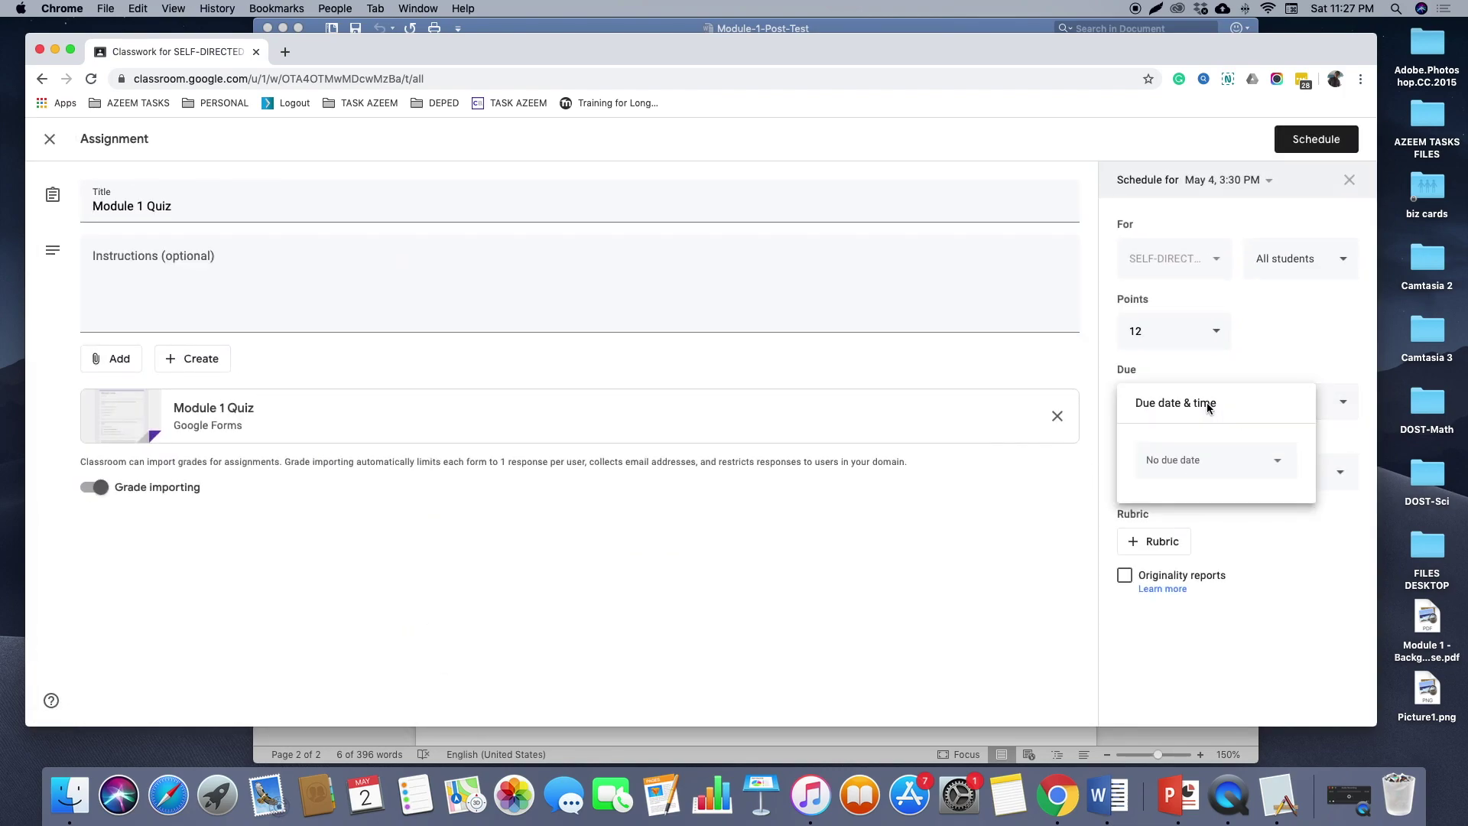
pyautogui.click(1257, 462)
pyautogui.click(1177, 557)
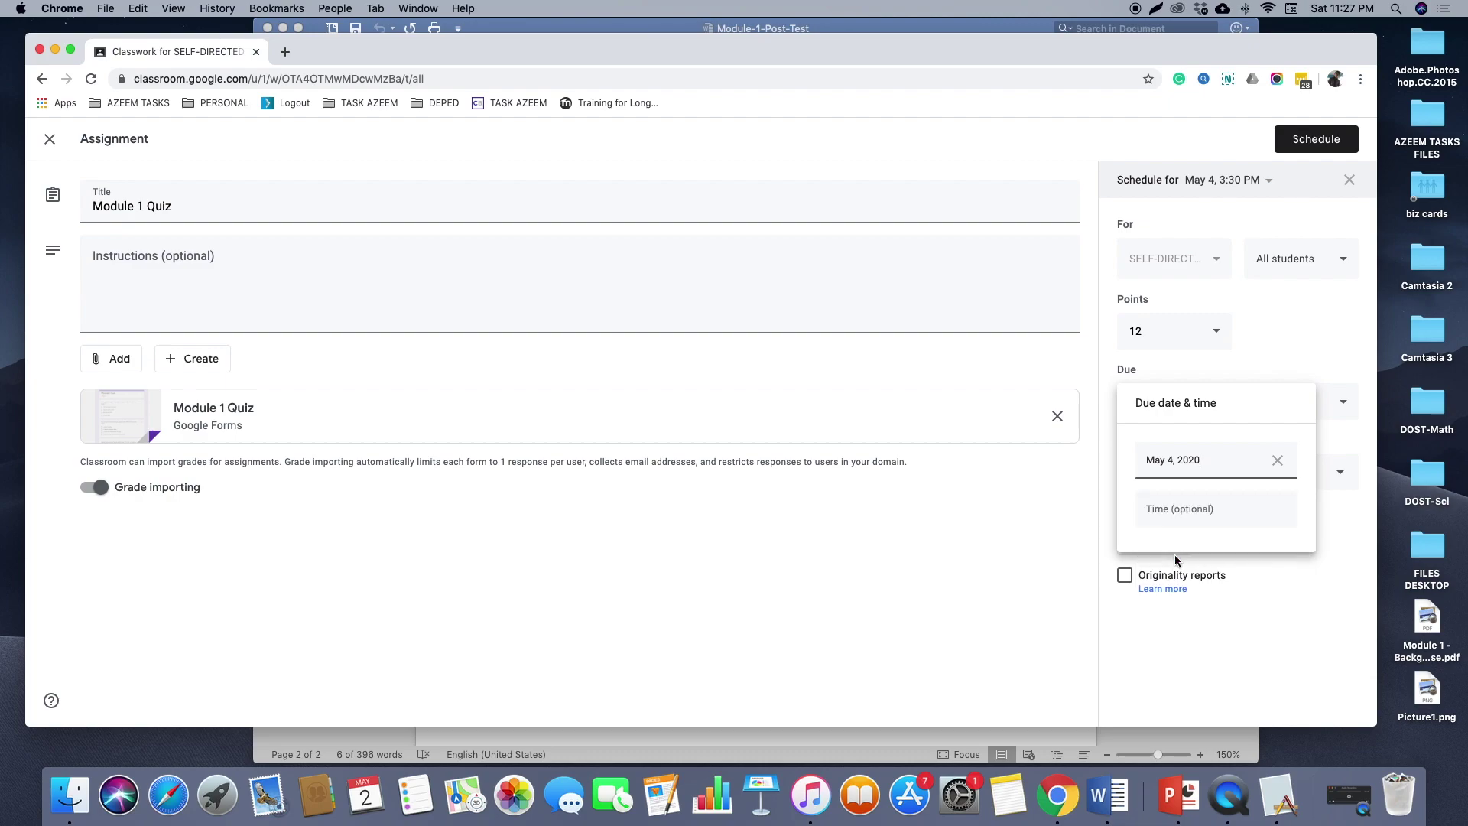
pyautogui.click(1217, 516)
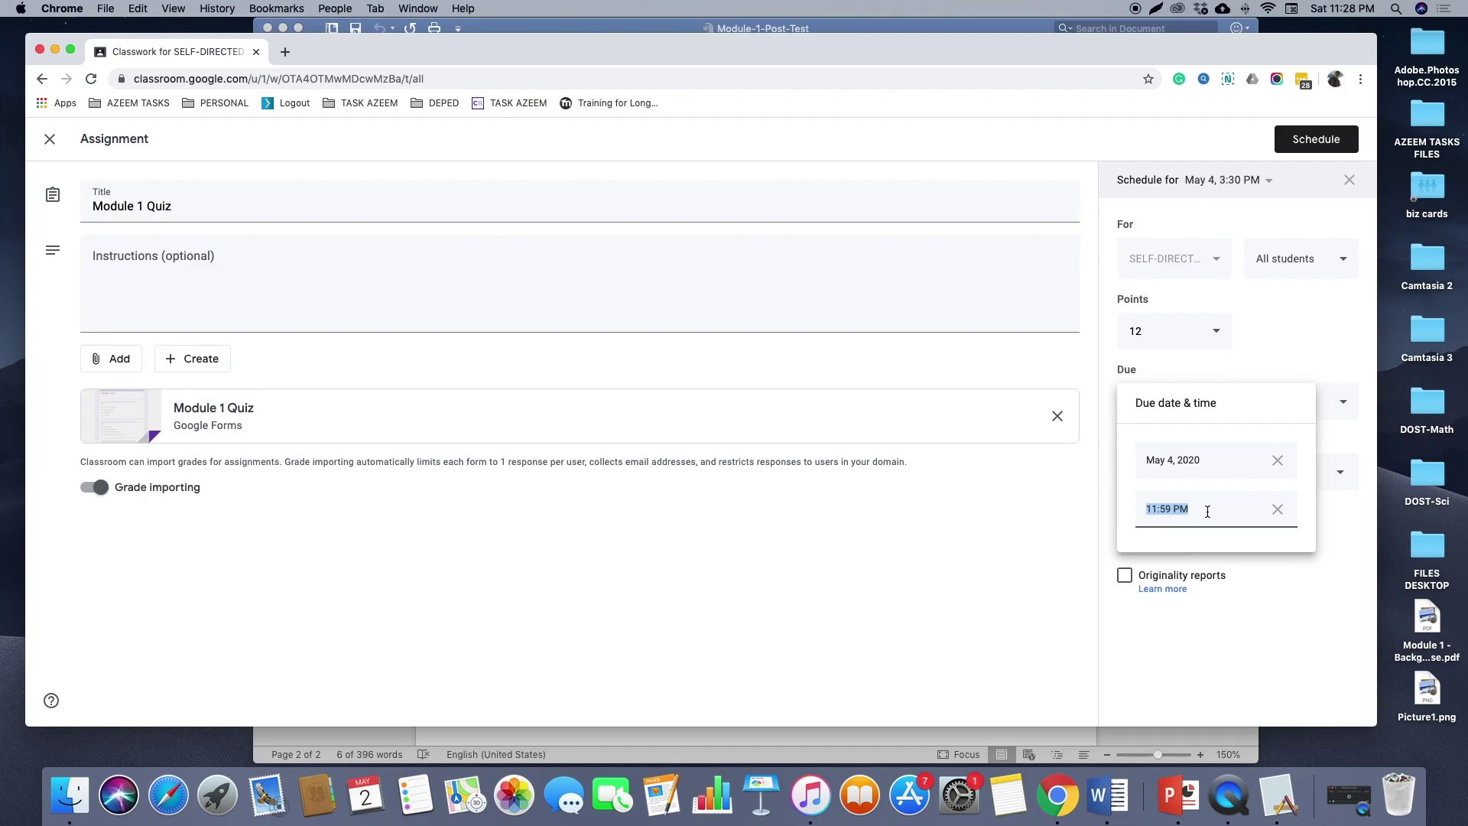
pyautogui.click(1334, 332)
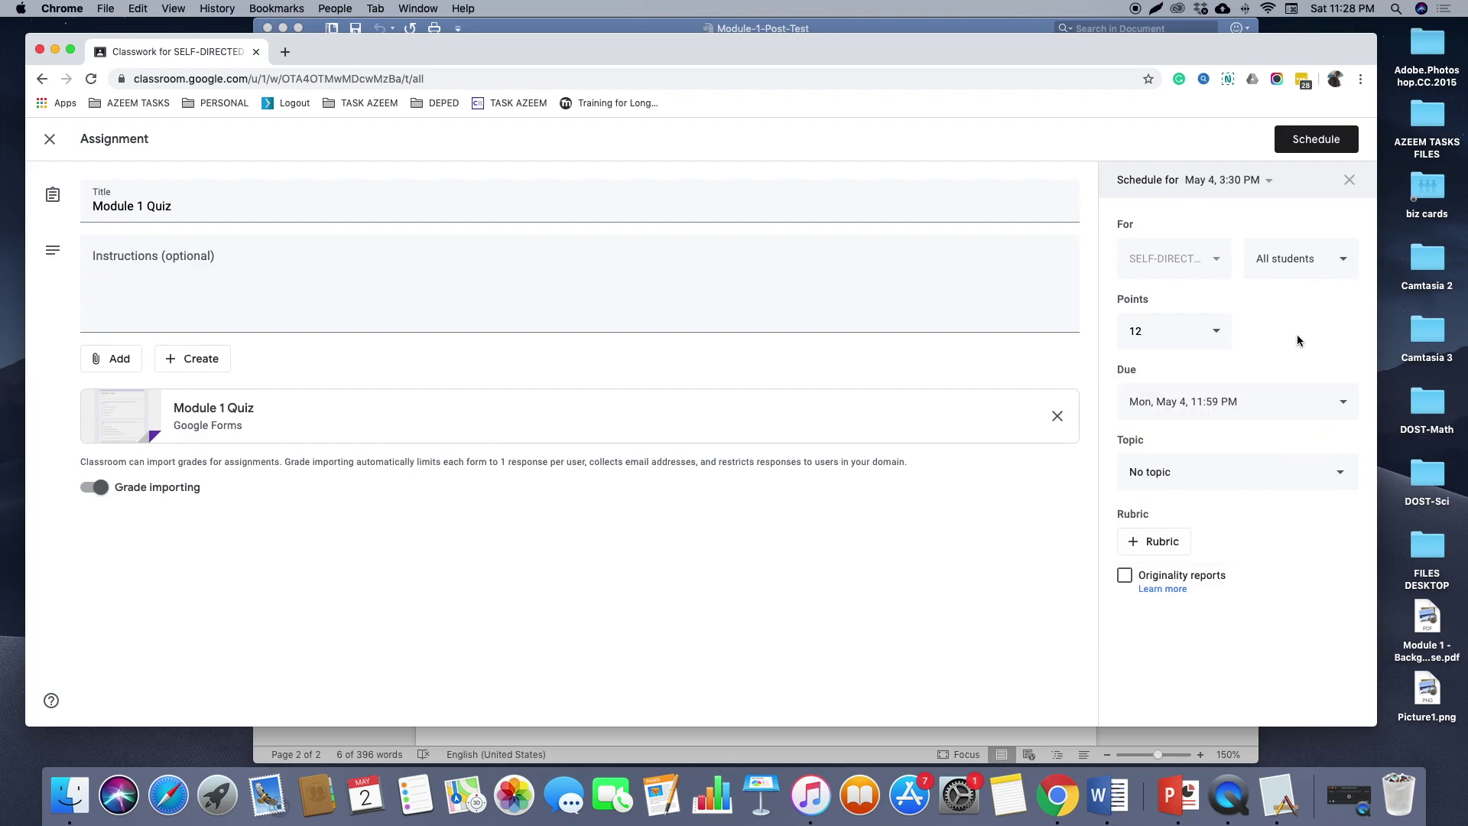
pyautogui.click(1307, 145)
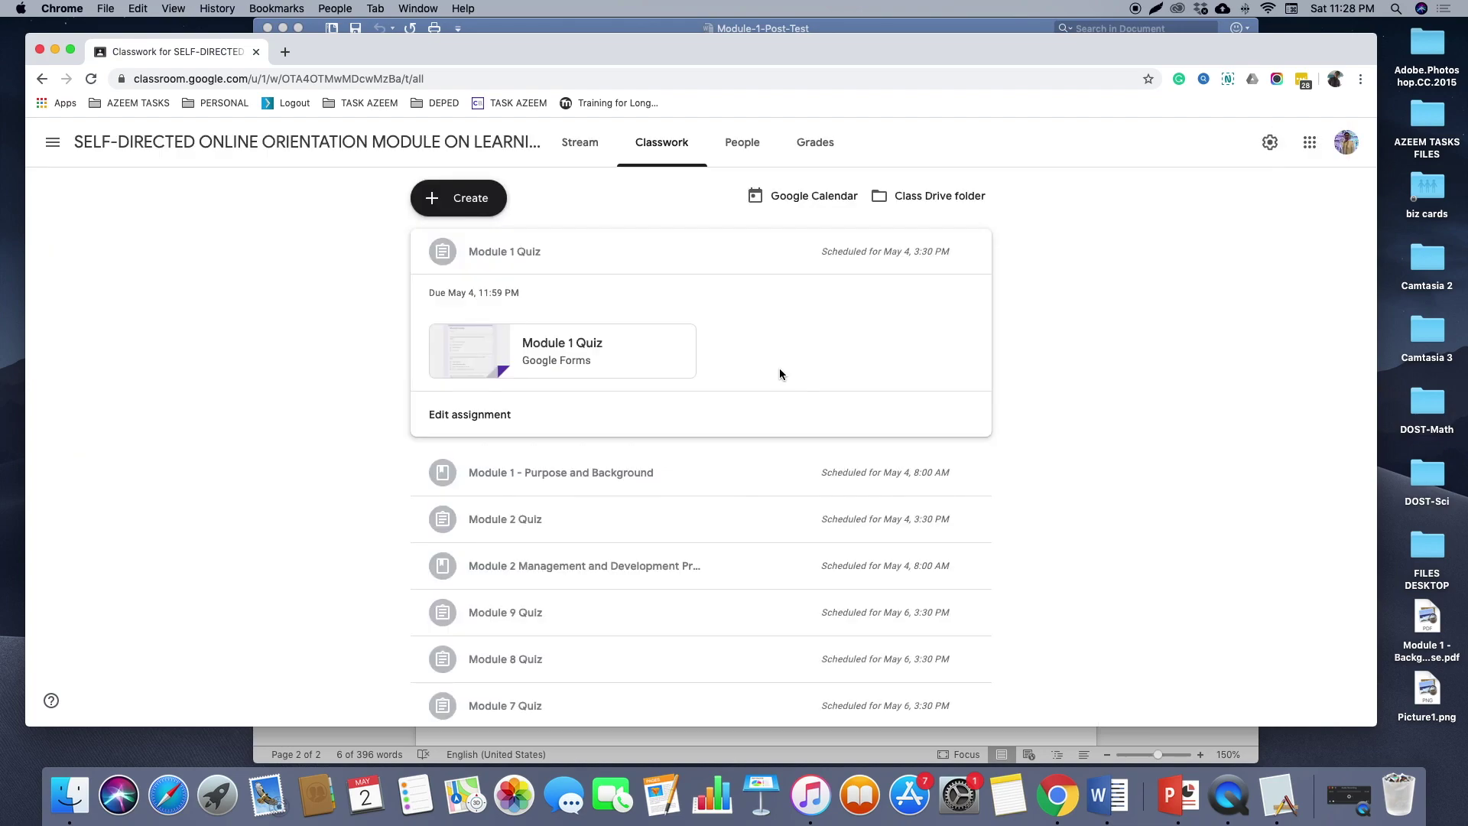